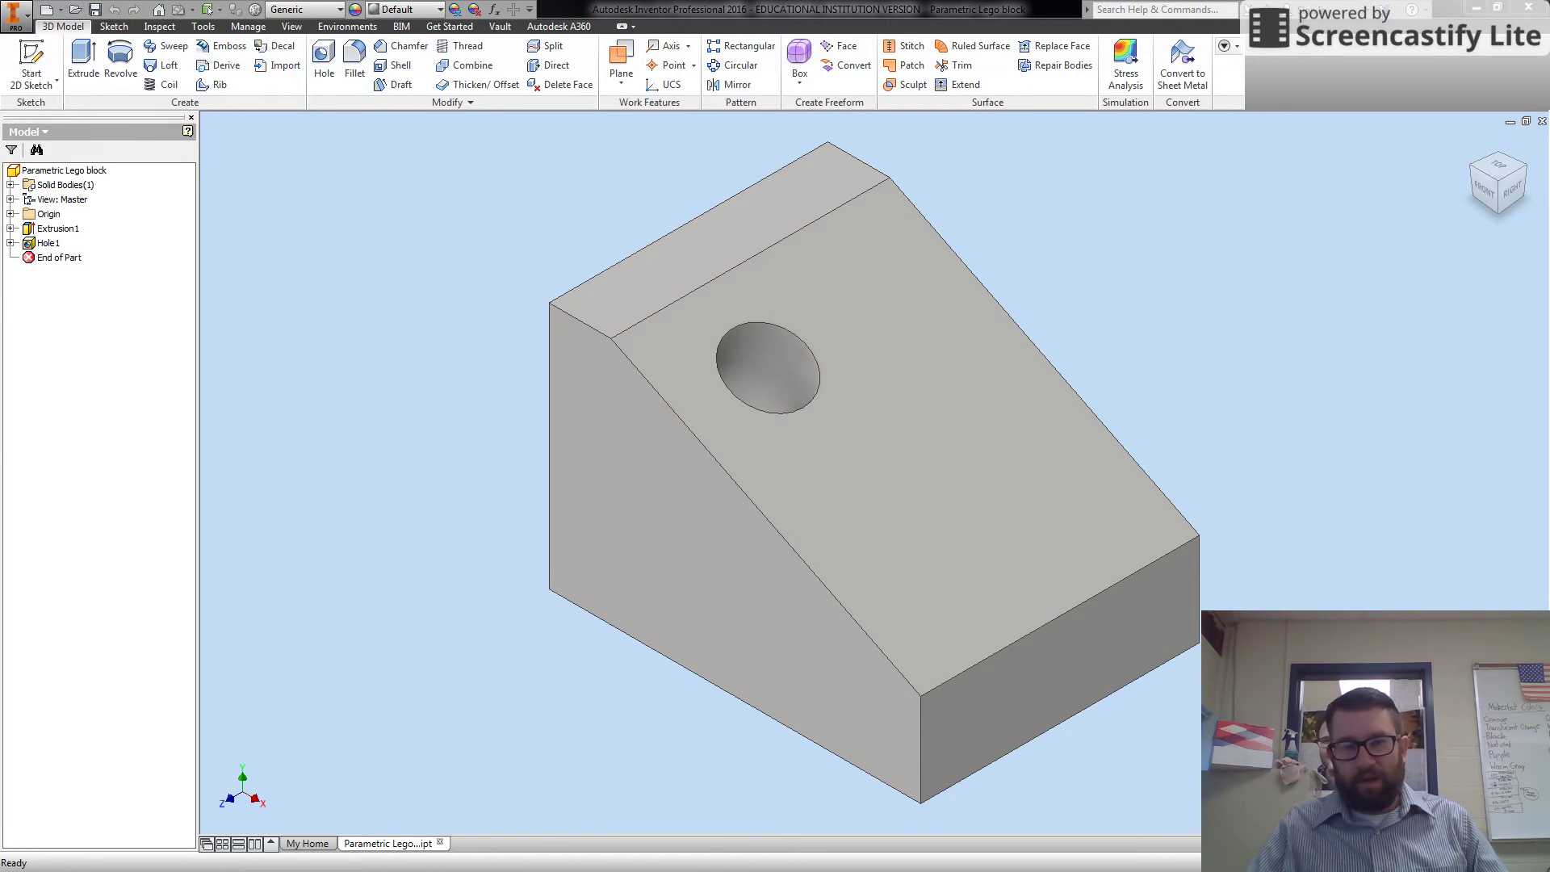
Share Hole1's Sketch2 so another feature can reuse it.
{"action": "left_click", "coordinate": [10, 243]}
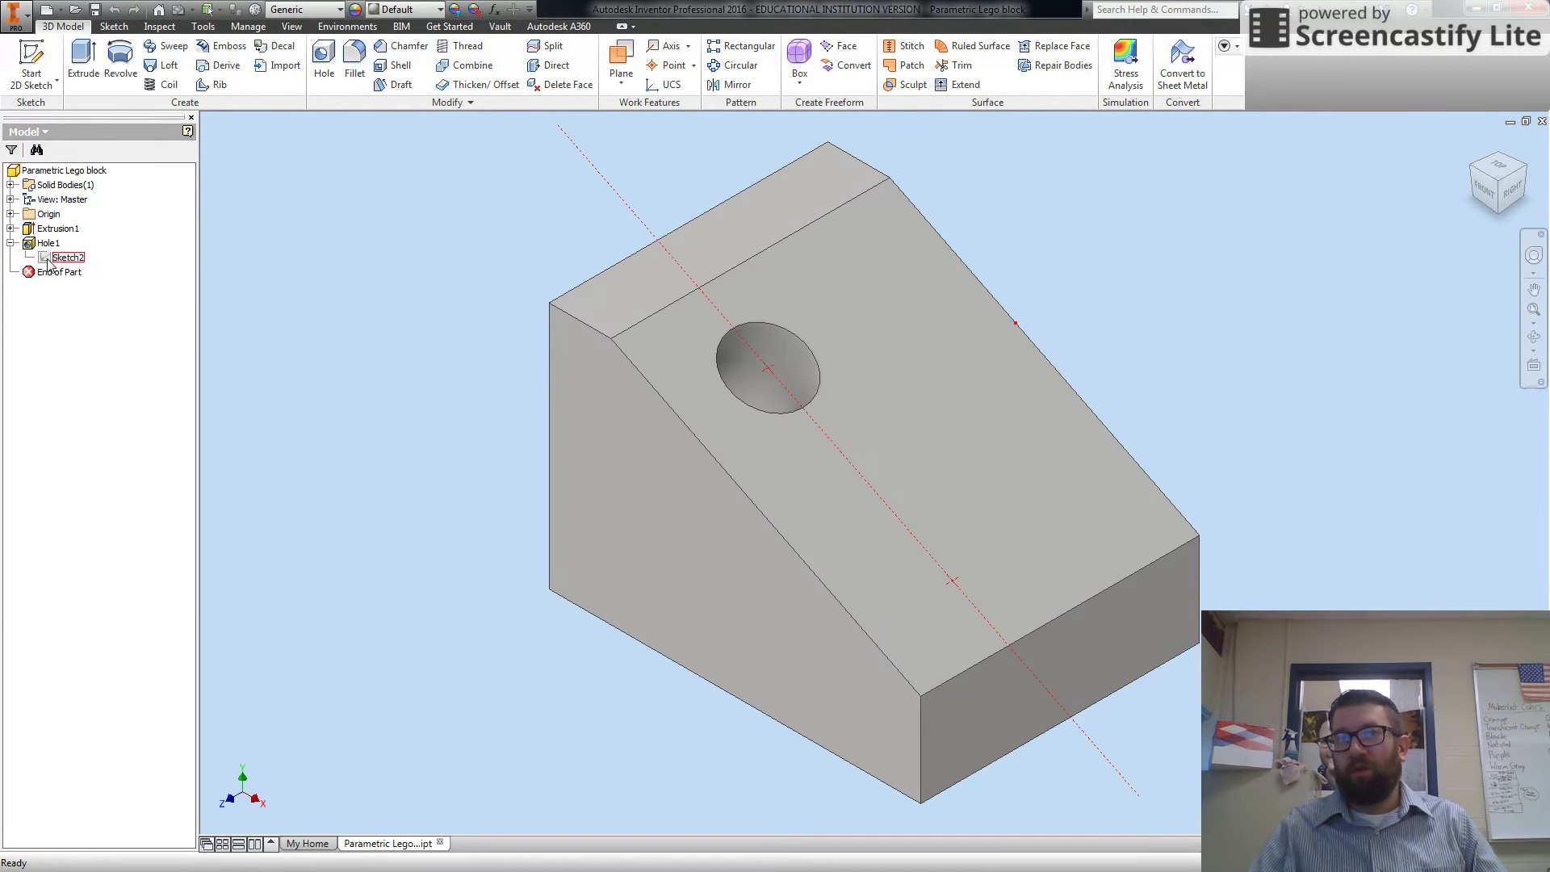
{"action": "right_click", "coordinate": [44, 258]}
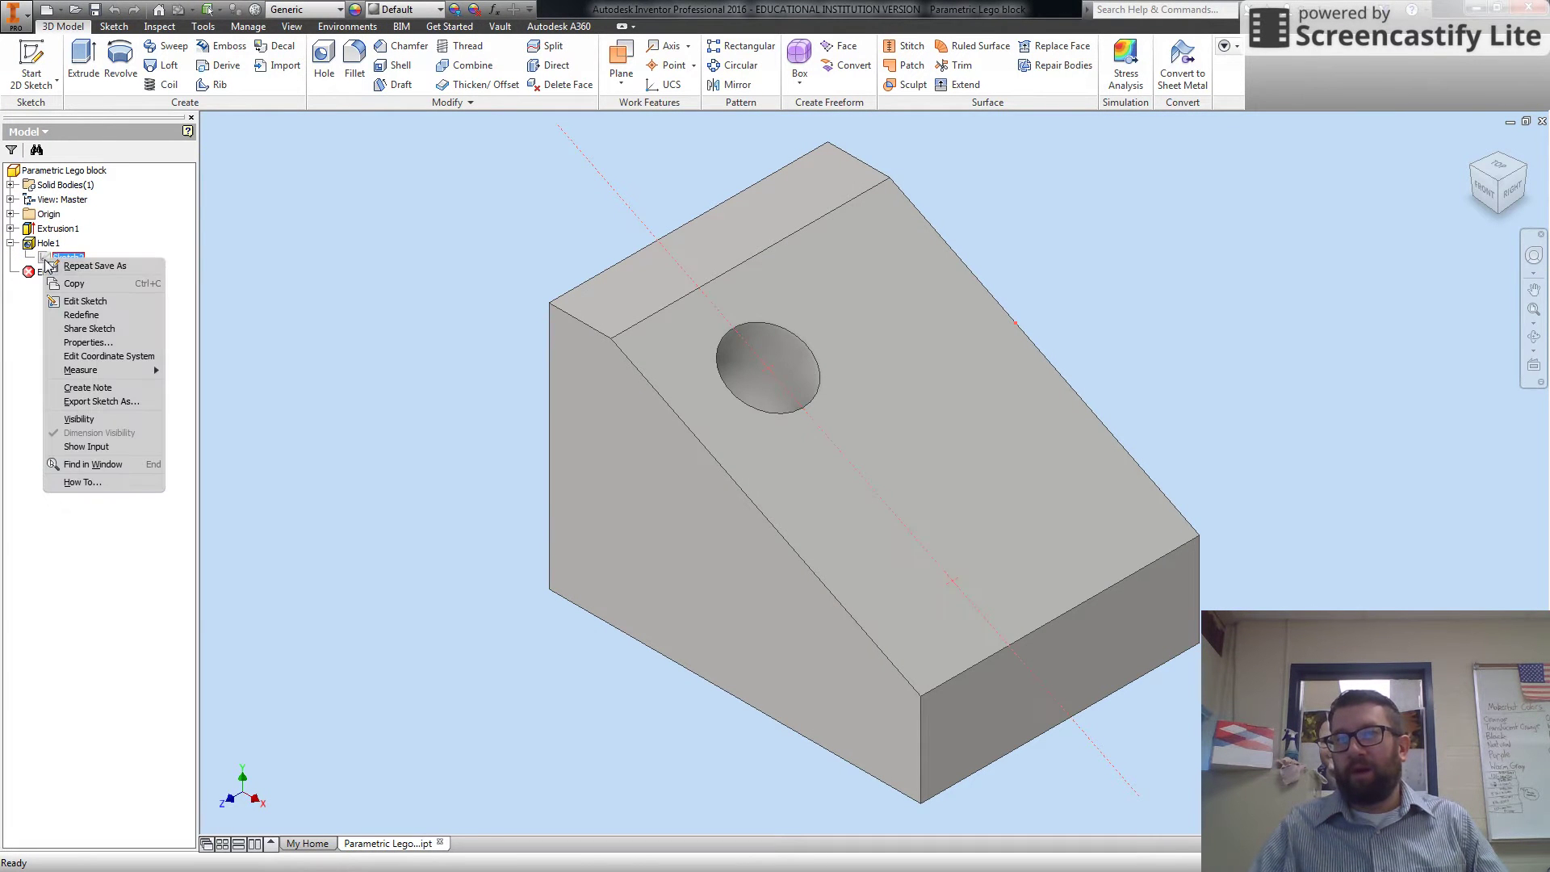
{"action": "left_click", "coordinate": [77, 329]}
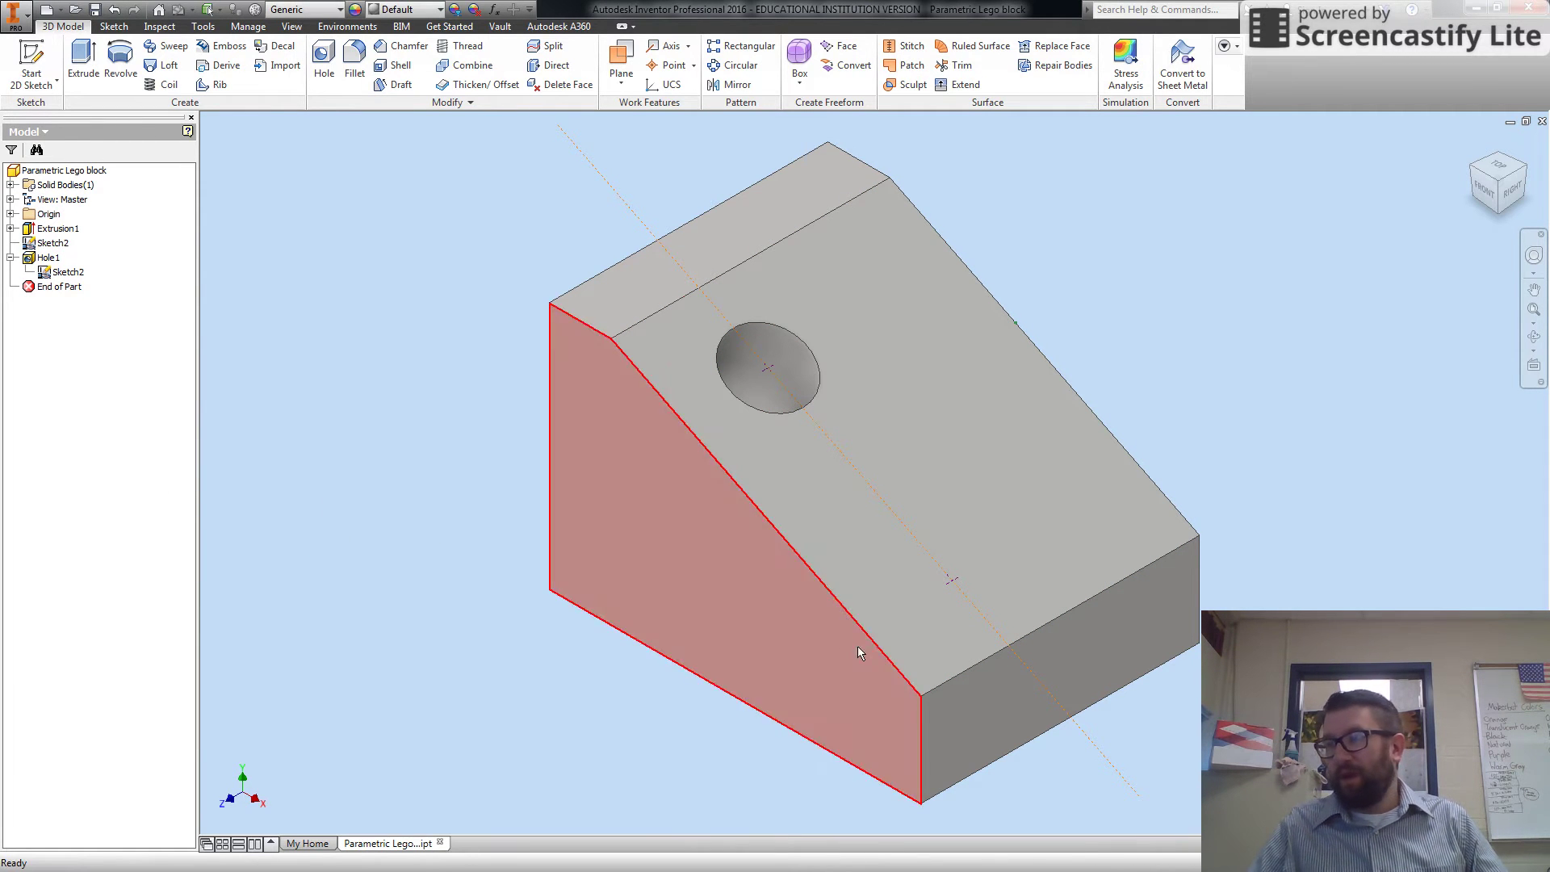
Cut a second hole at the sketch's lower point with diameter d6-(1/16).
{"action": "right_click", "coordinate": [952, 584]}
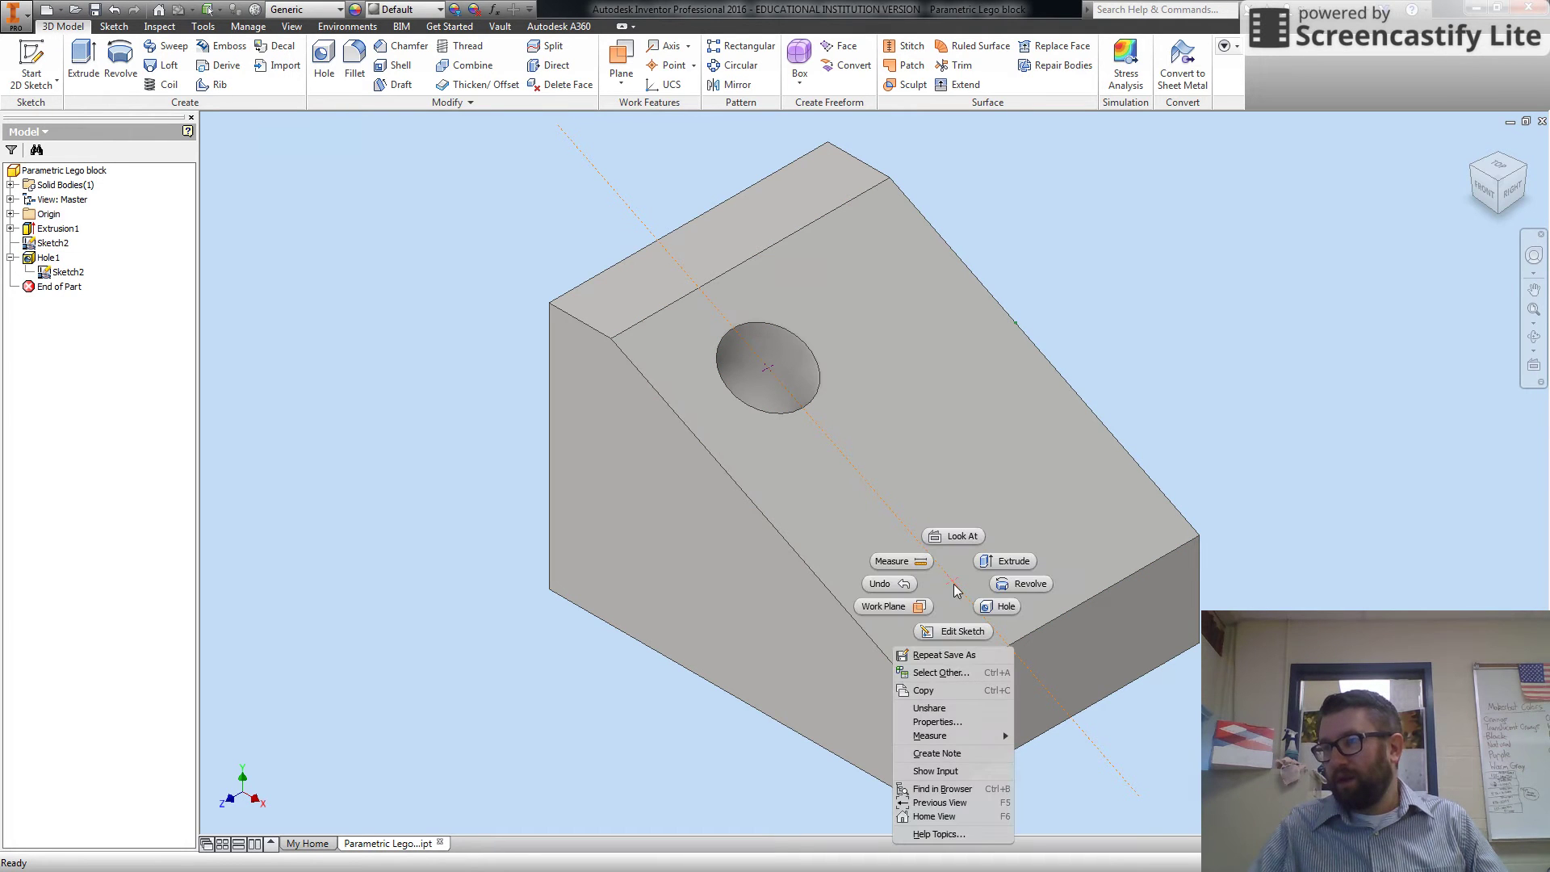
{"action": "left_click", "coordinate": [999, 607]}
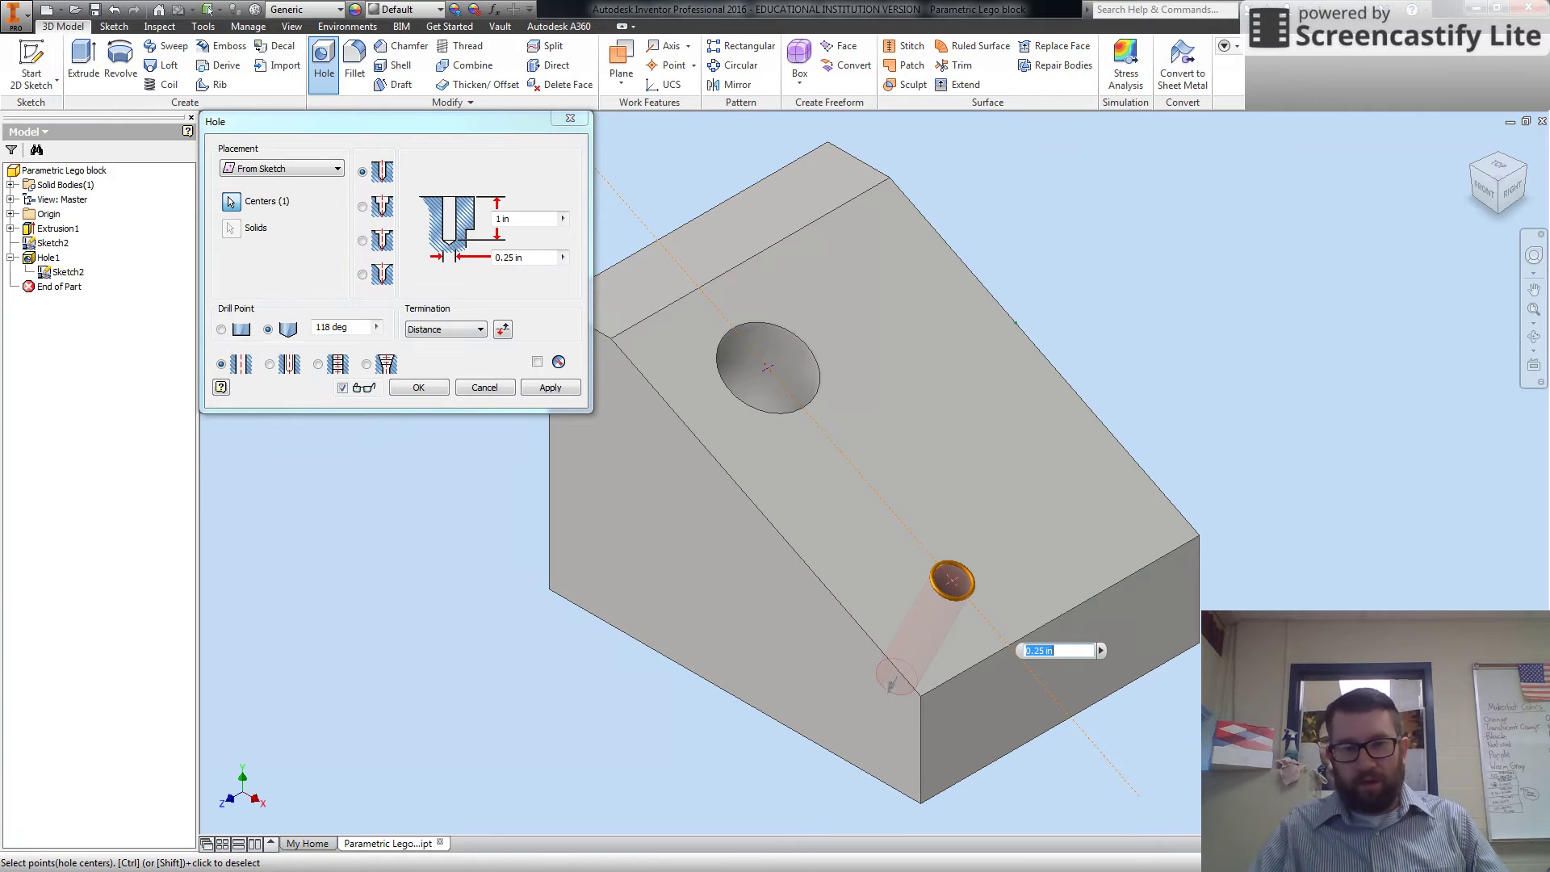
{"action": "left_click", "coordinate": [495, 256]}
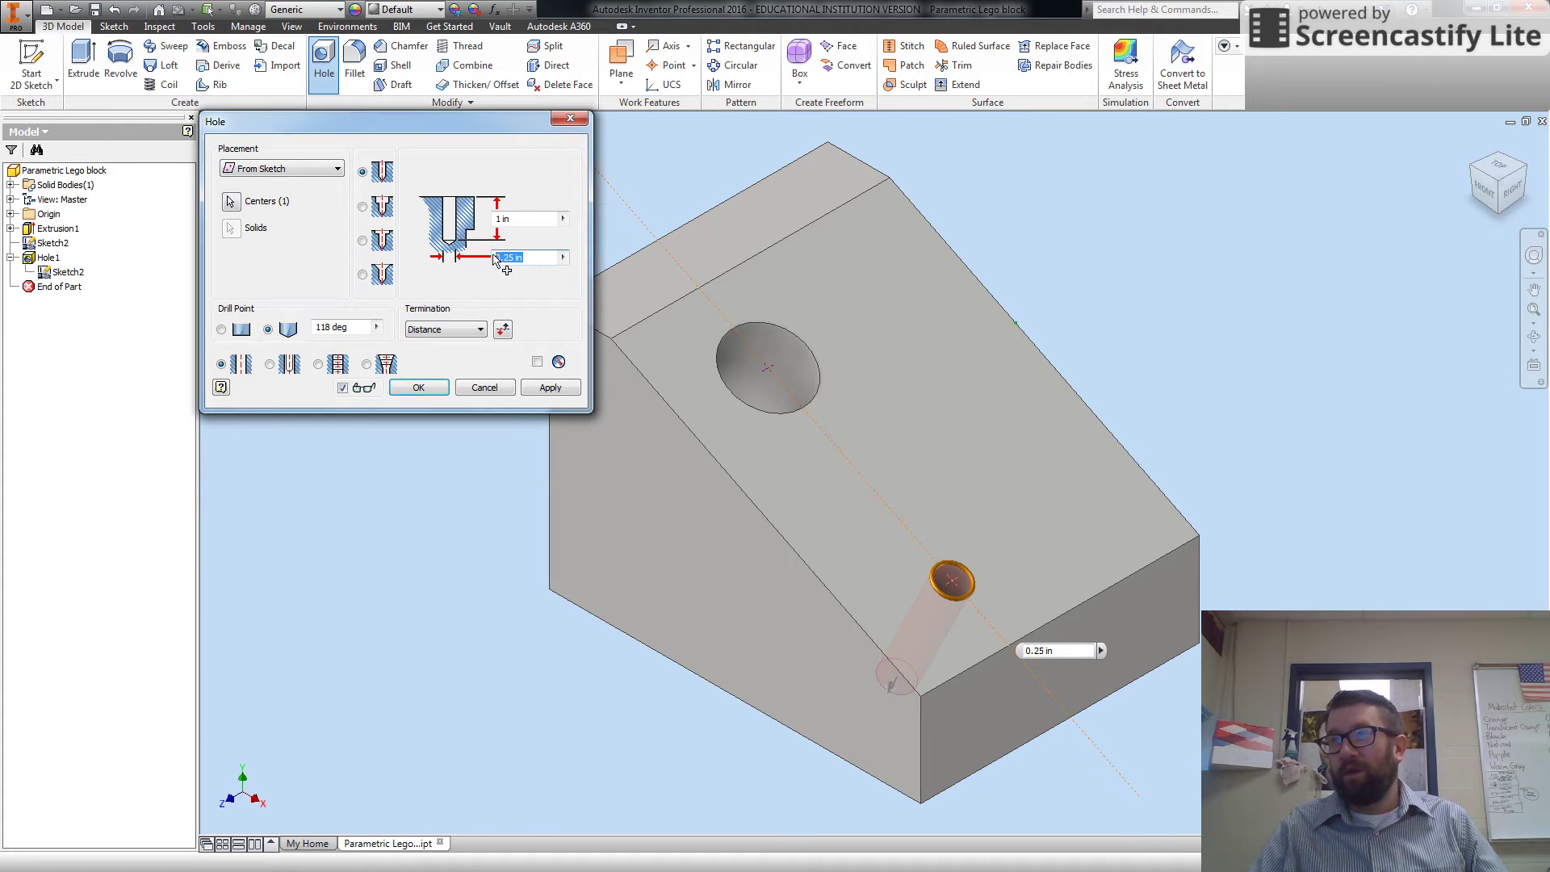
{"action": "type", "text": "d6-"}
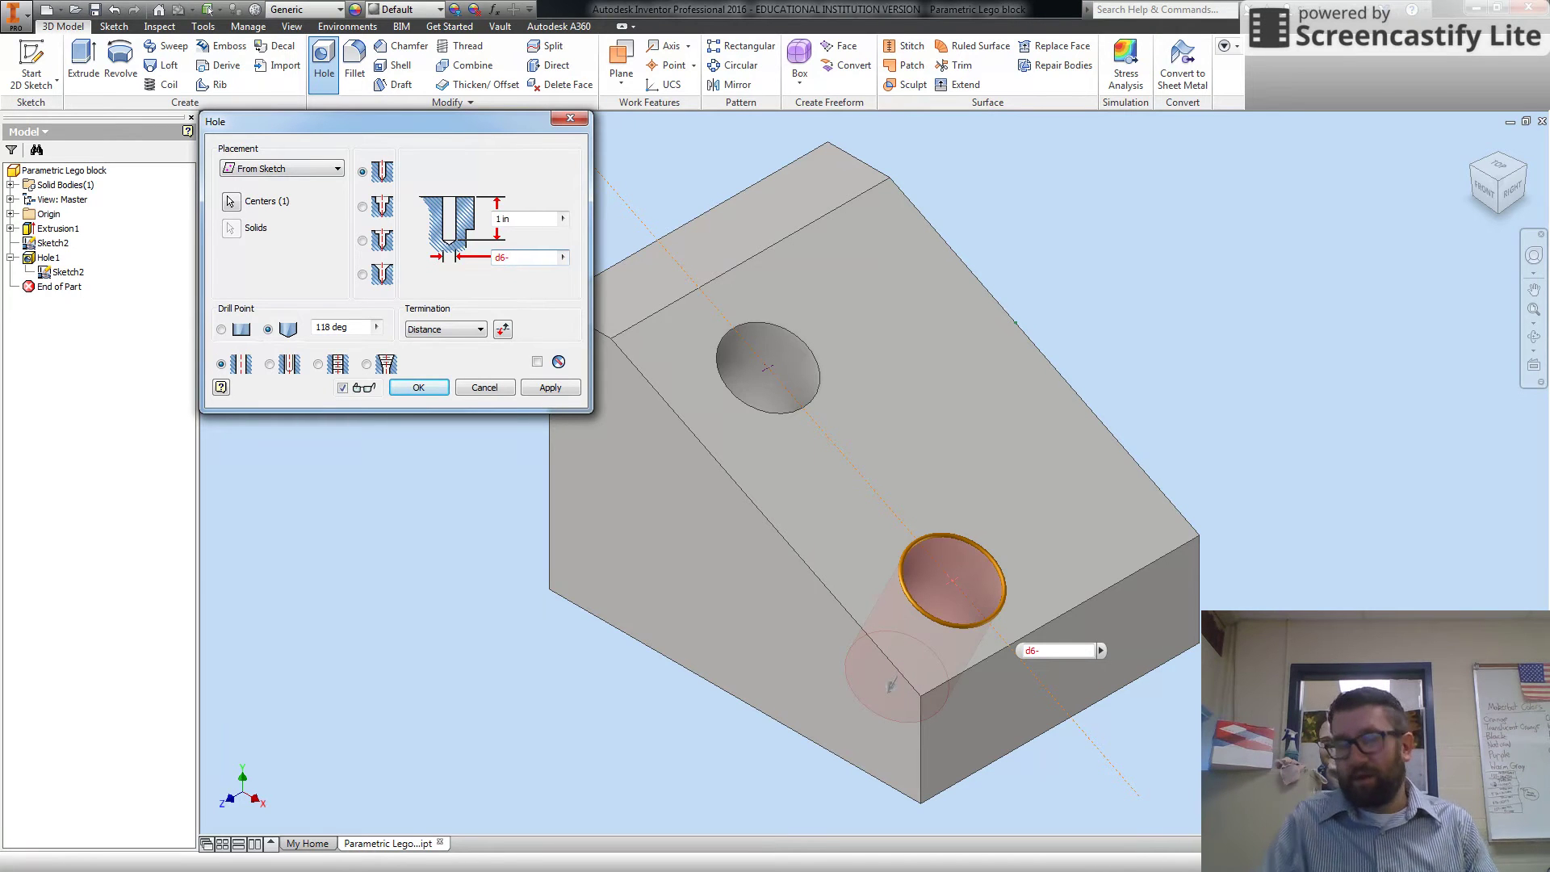
{"action": "type", "text": "(1/"}
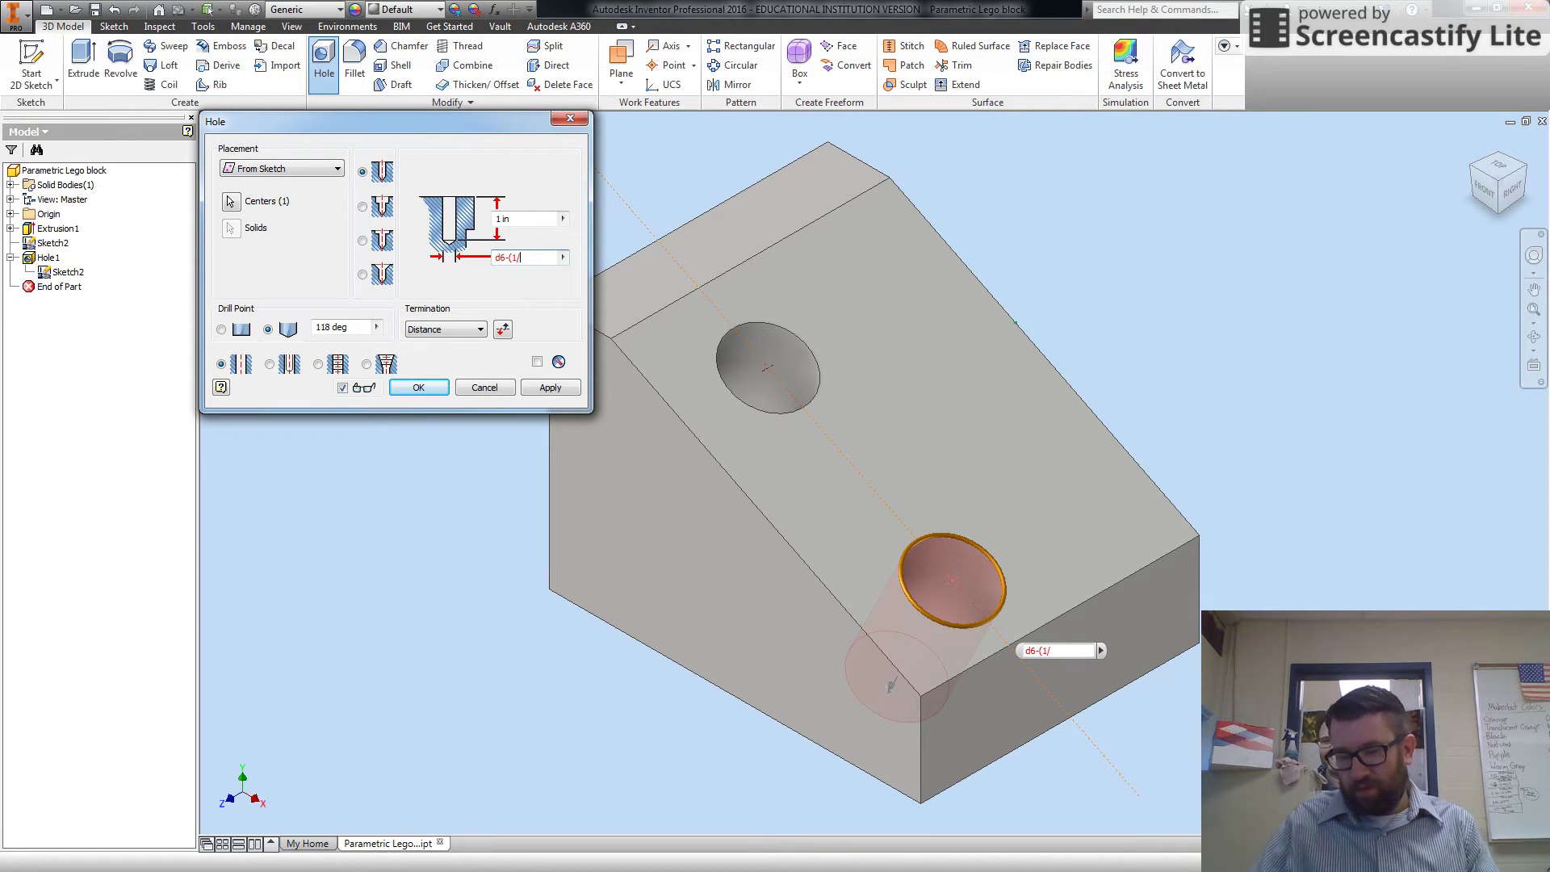
{"action": "type", "text": "16"}
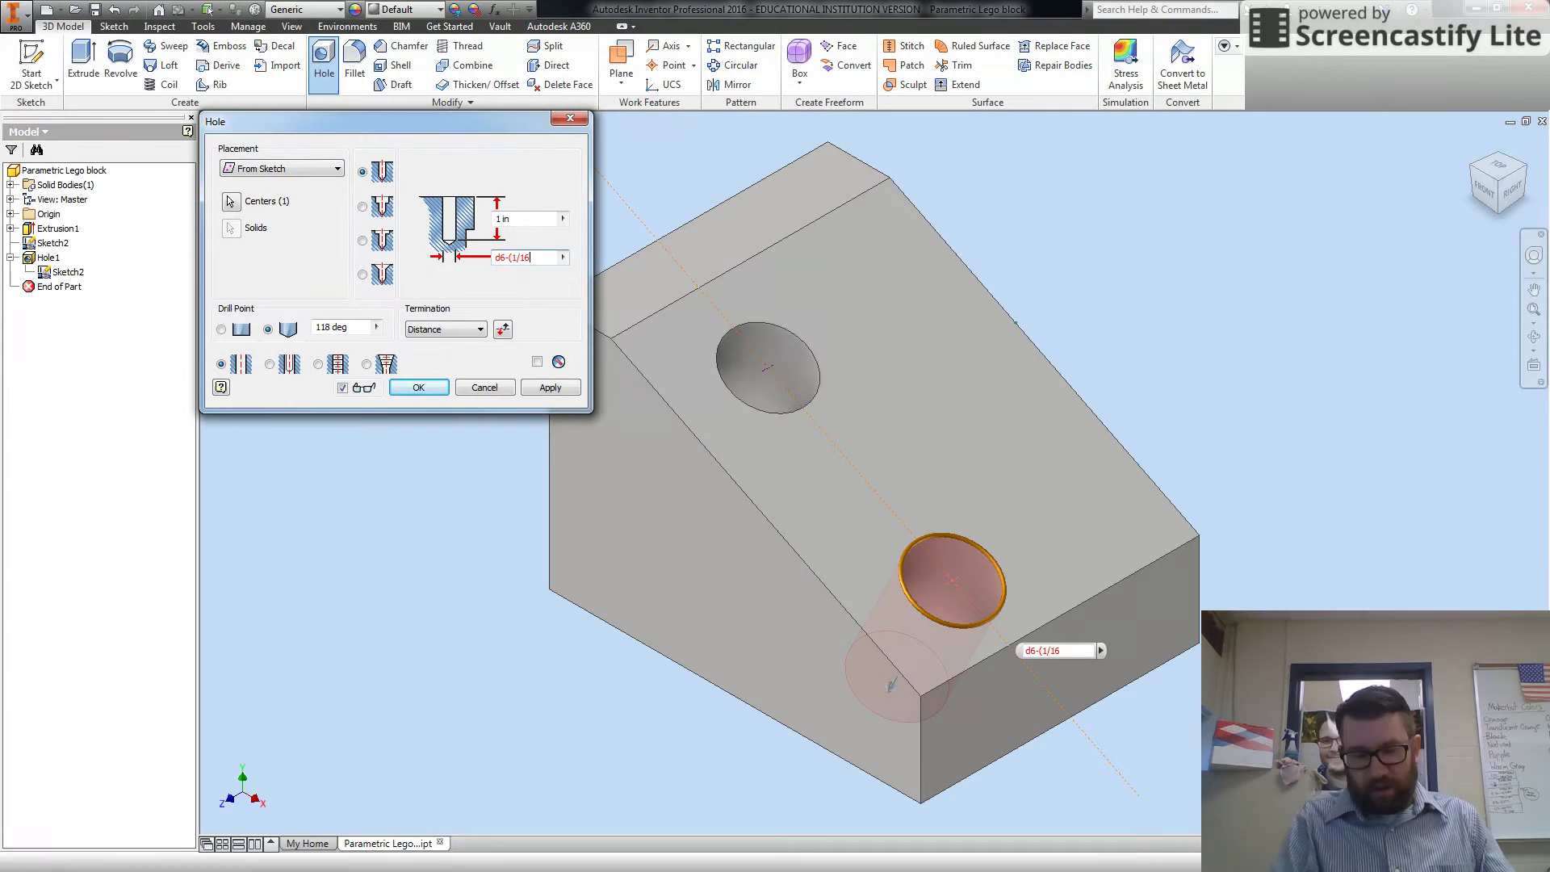
{"action": "type", "text": ")"}
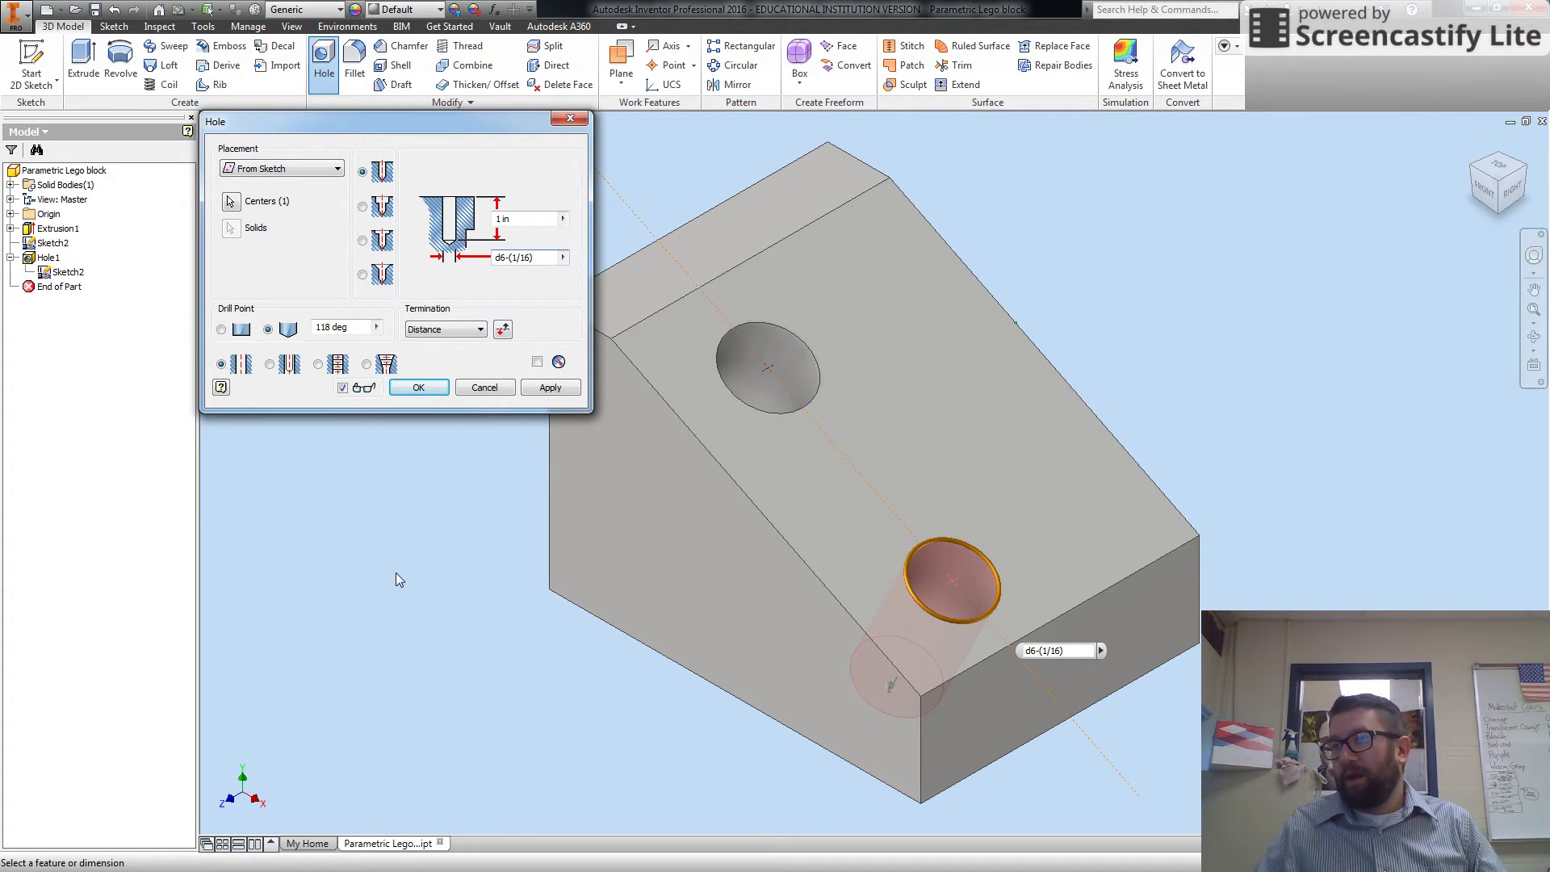
{"action": "left_click", "coordinate": [419, 389]}
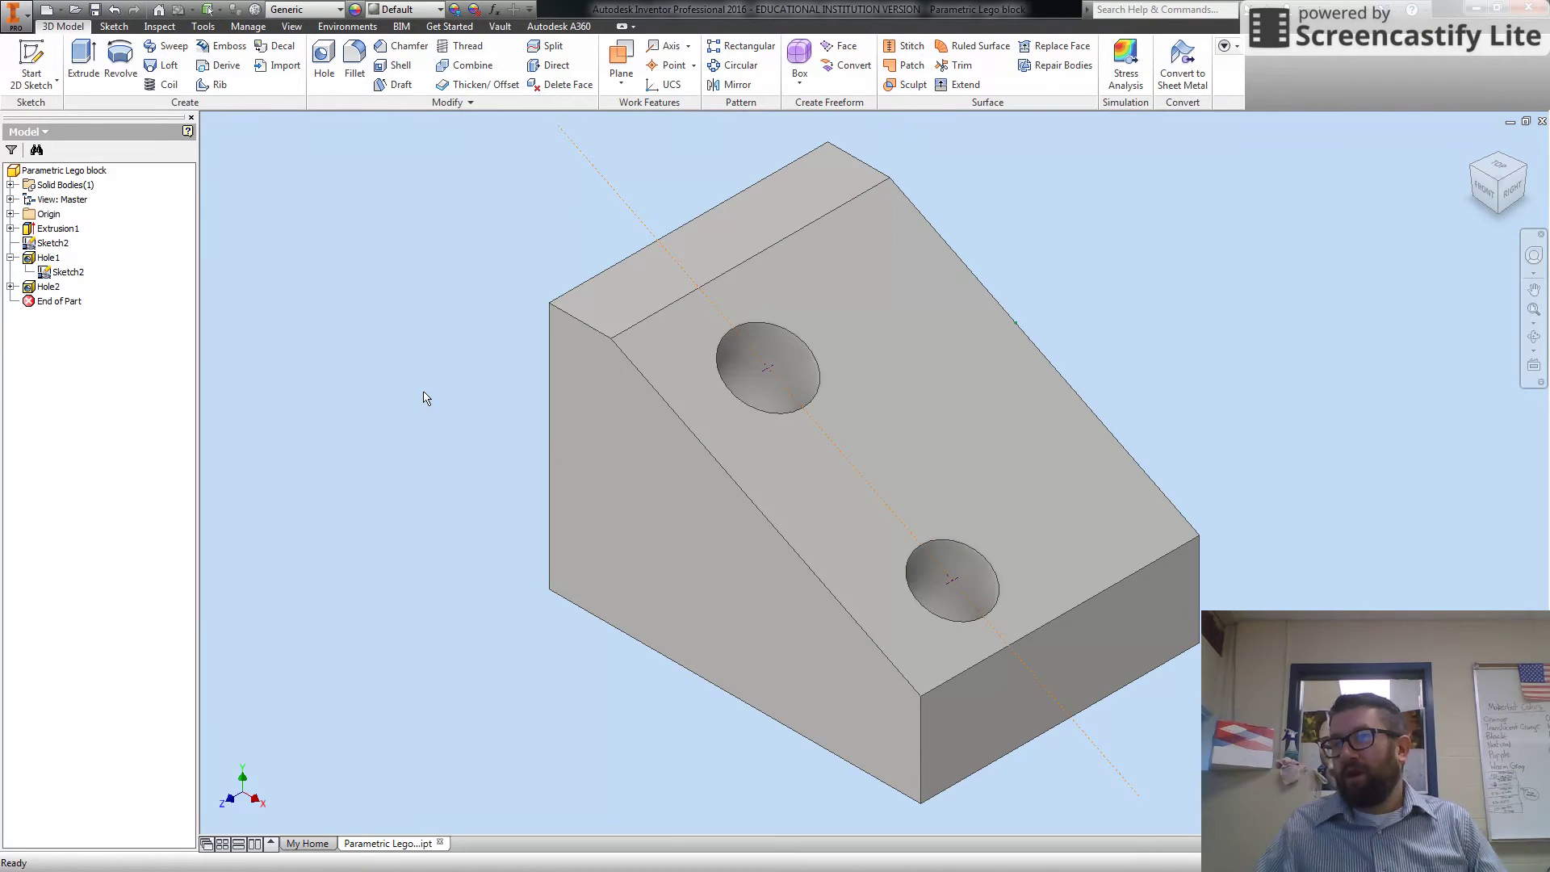
In the Parameters table, comment d13 as 'lower hole diameter'.
{"action": "left_click", "coordinate": [248, 26]}
{"action": "left_click", "coordinate": [190, 52]}
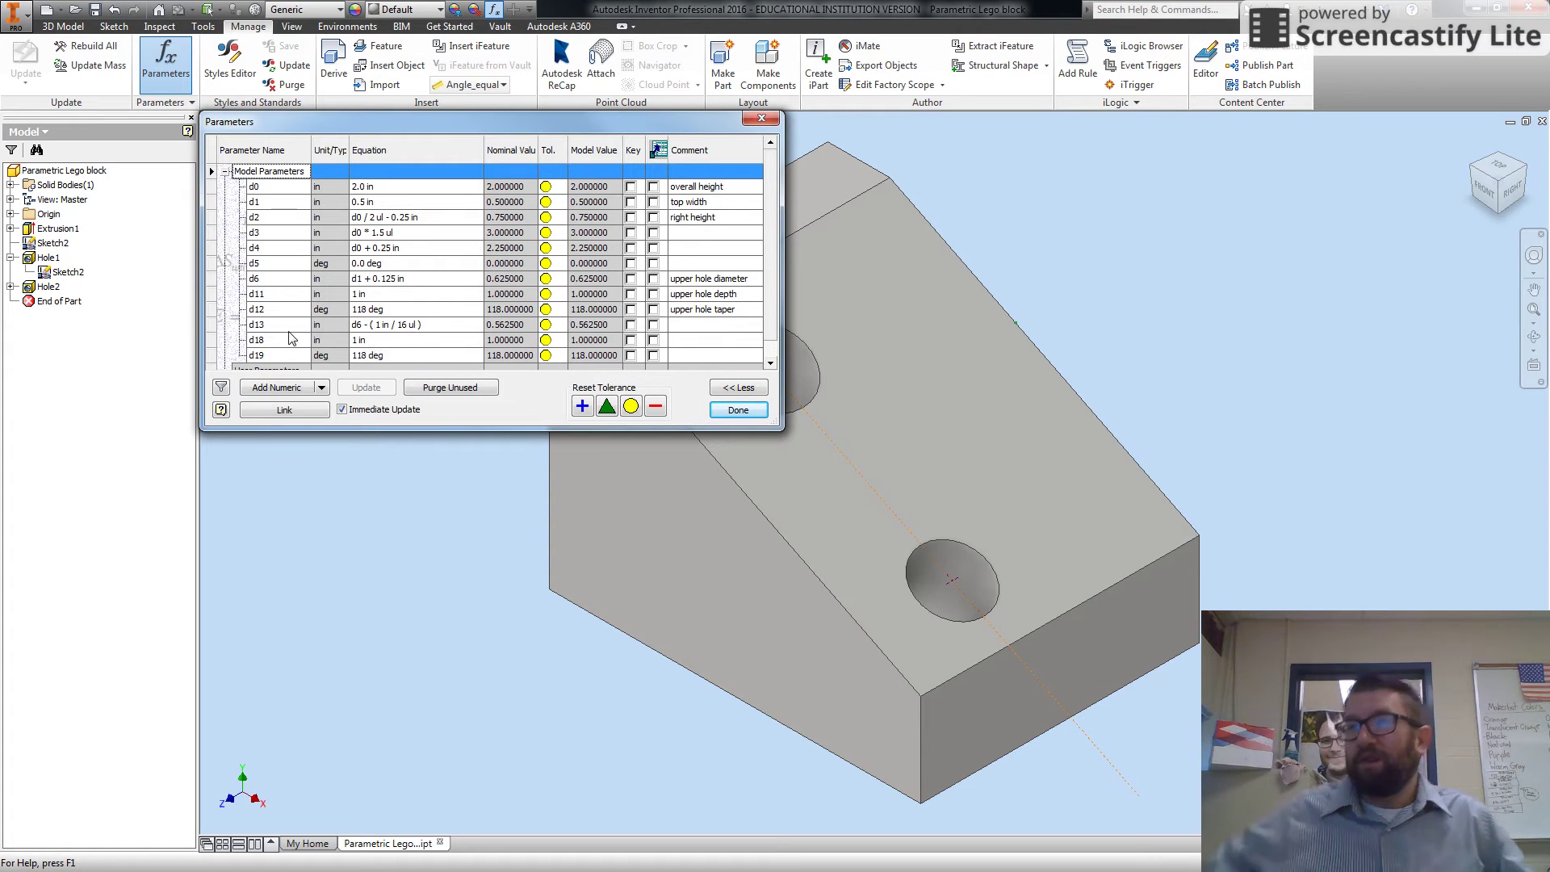
{"action": "left_click", "coordinate": [703, 325]}
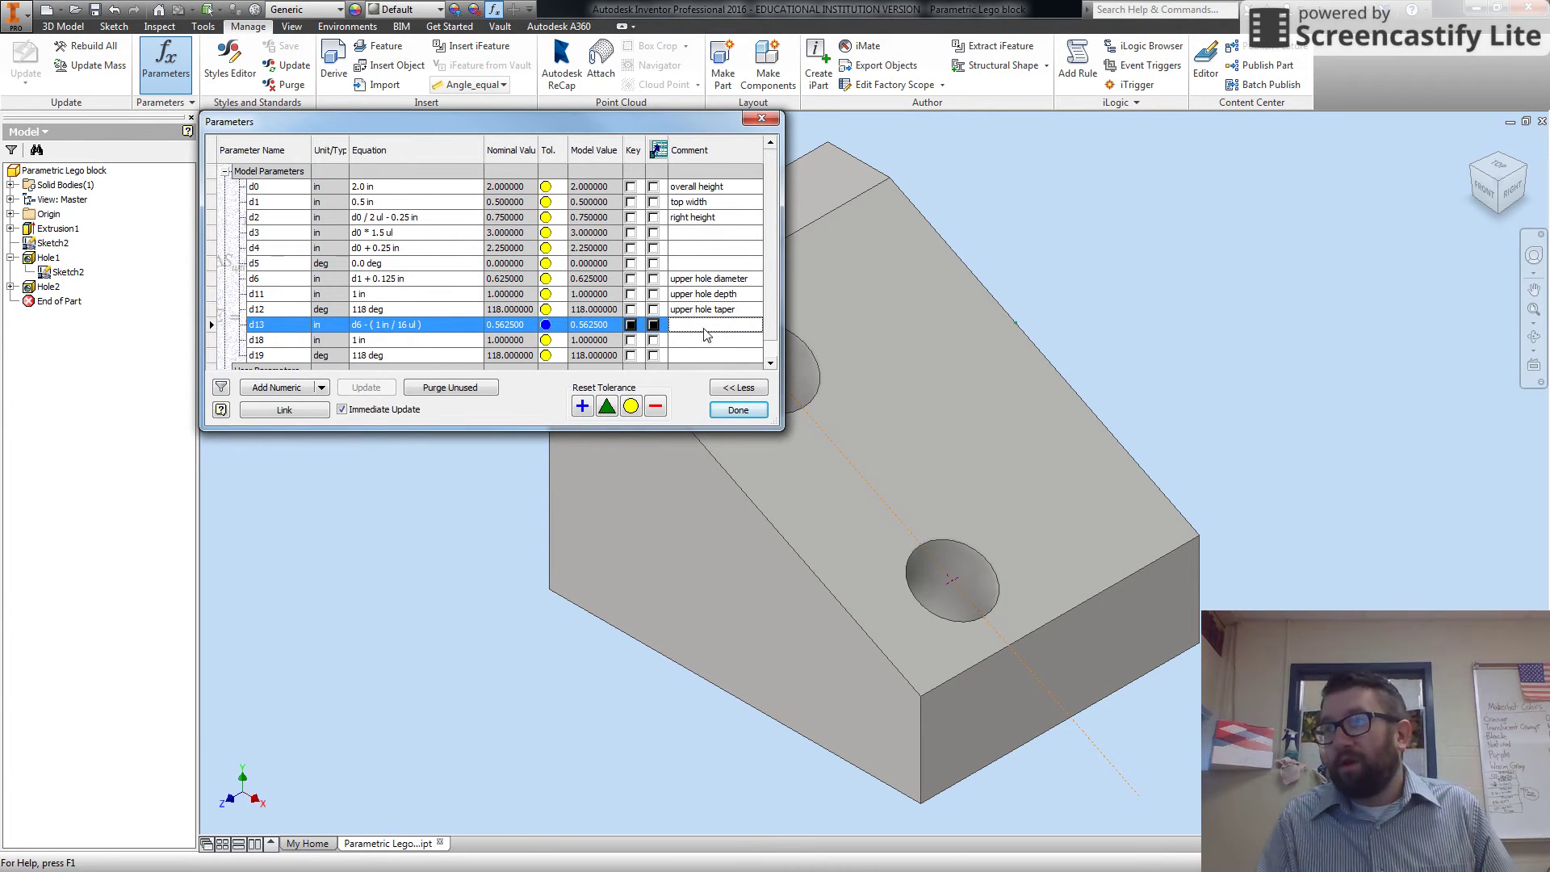
{"action": "left_click", "coordinate": [703, 324]}
{"action": "type", "text": "lower"}
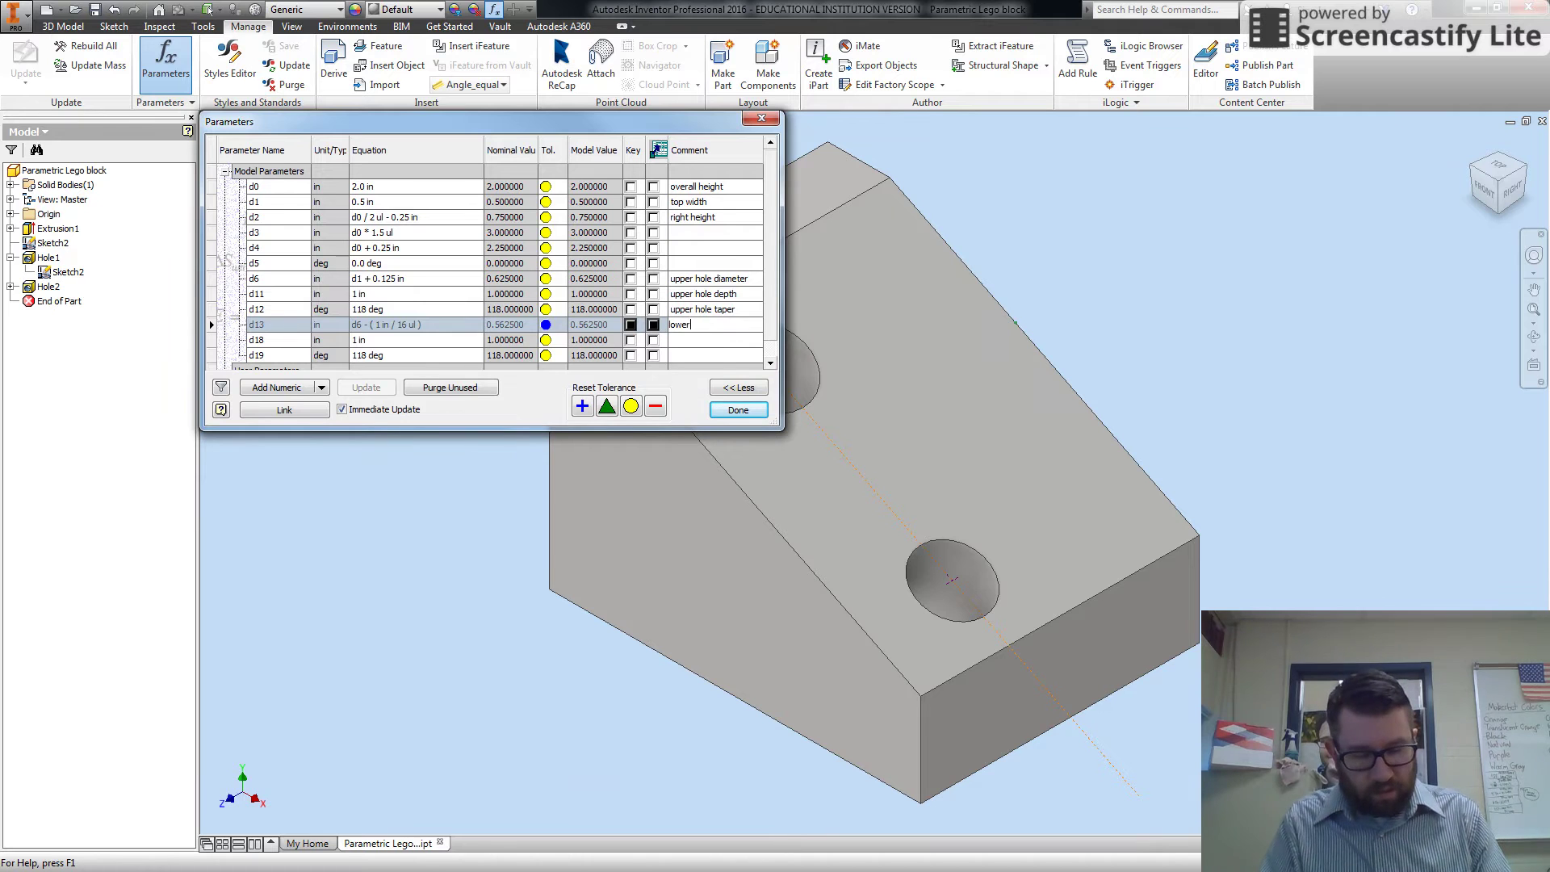
{"action": "type", "text": " hole diam"}
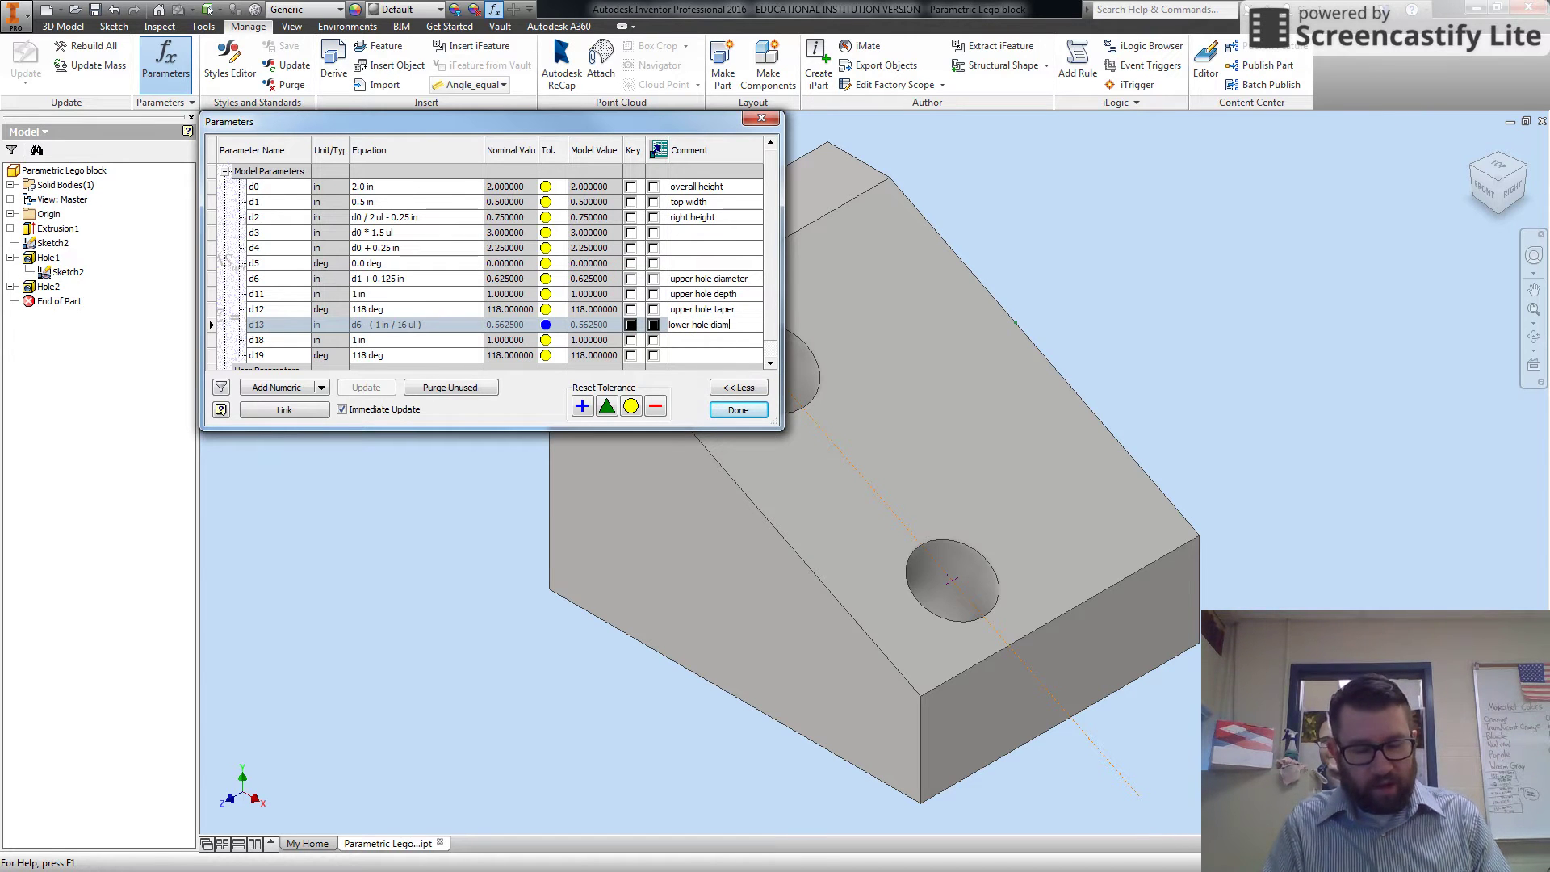
{"action": "type", "text": "eter"}
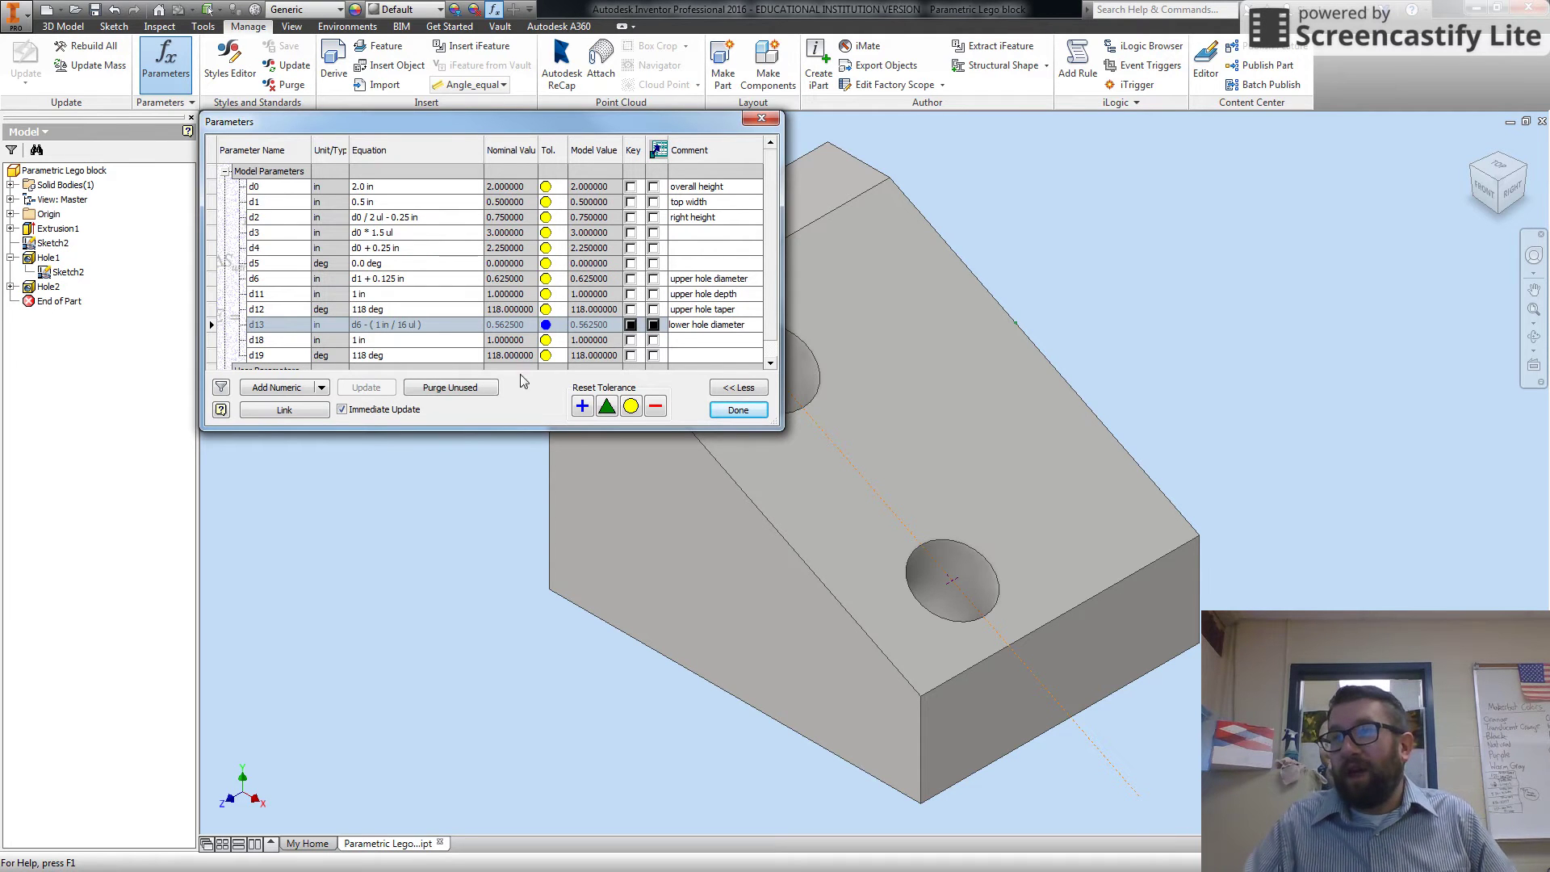
{"action": "key", "text": "Return"}
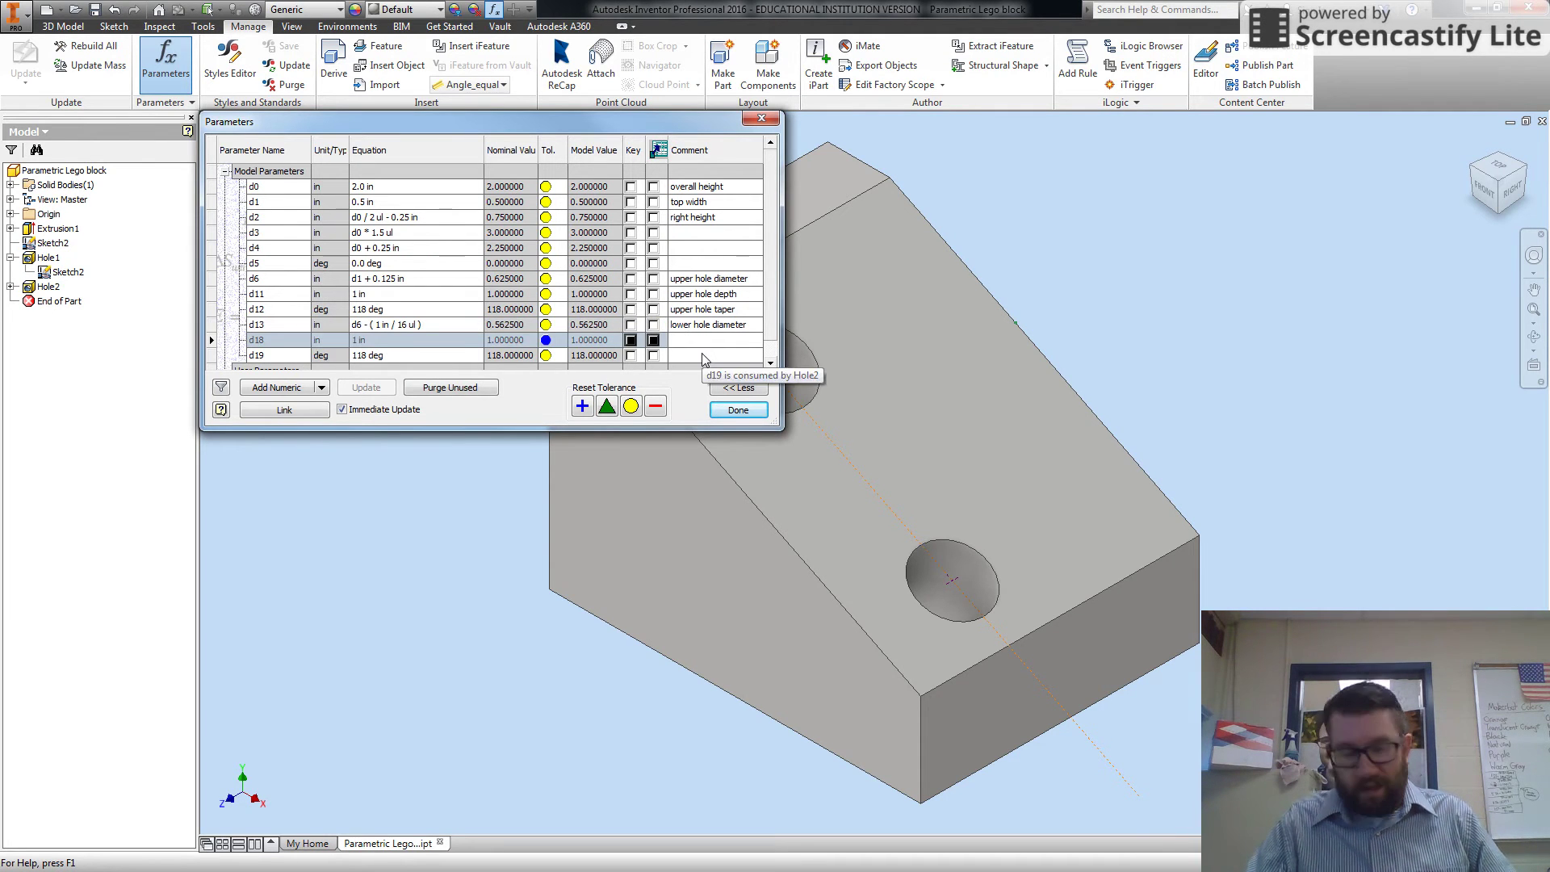
Comment d18 as 'lower hole depth' and d19 as 'lower hole taper', then close the table.
{"action": "type", "text": "lo"}
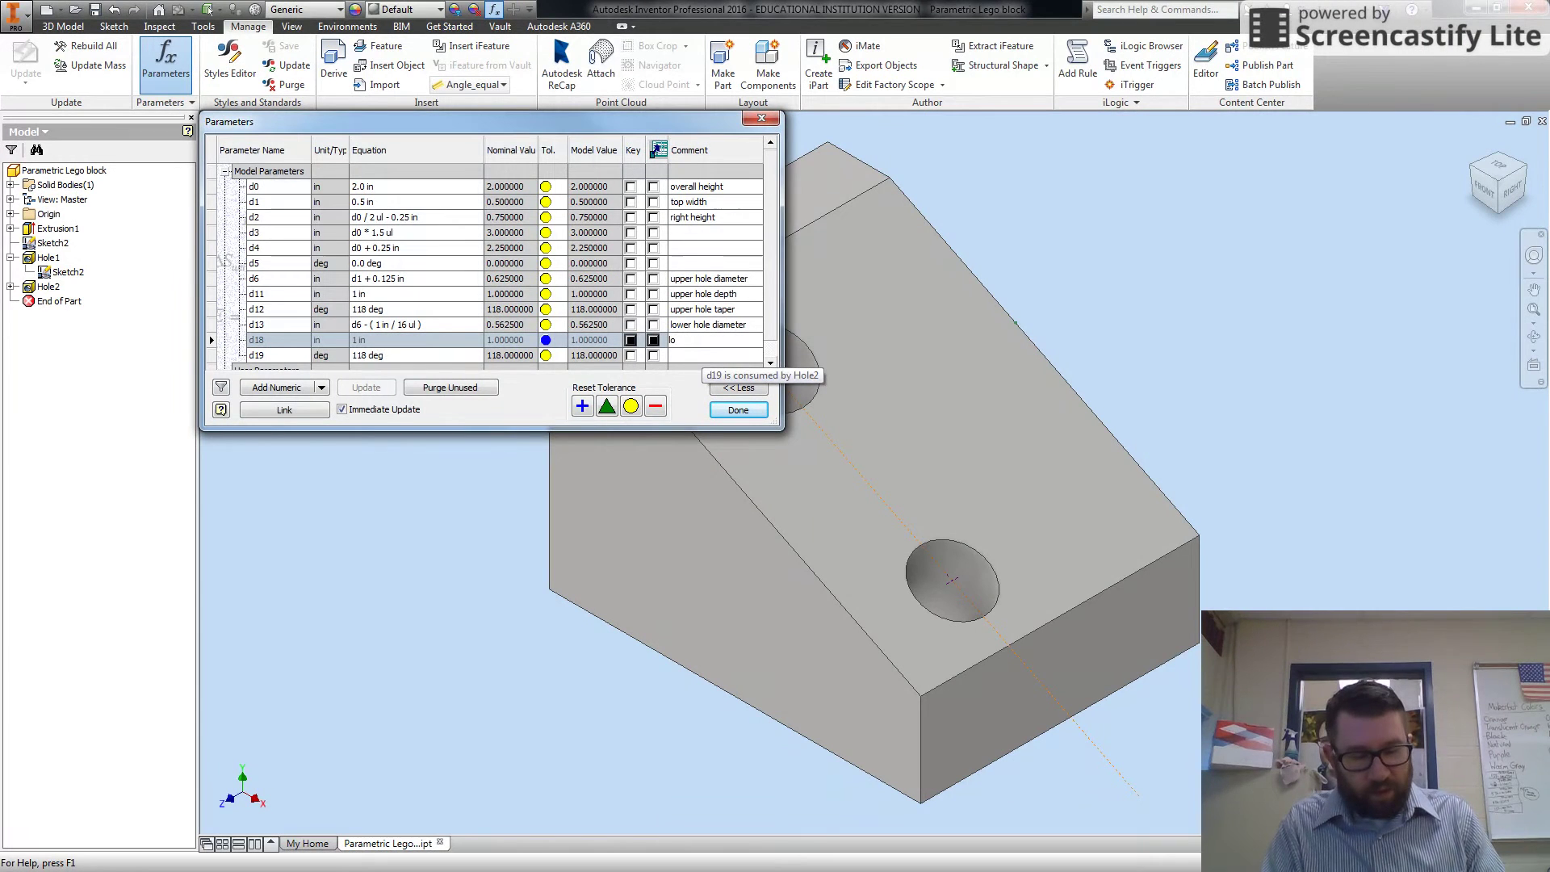
{"action": "type", "text": "wer "}
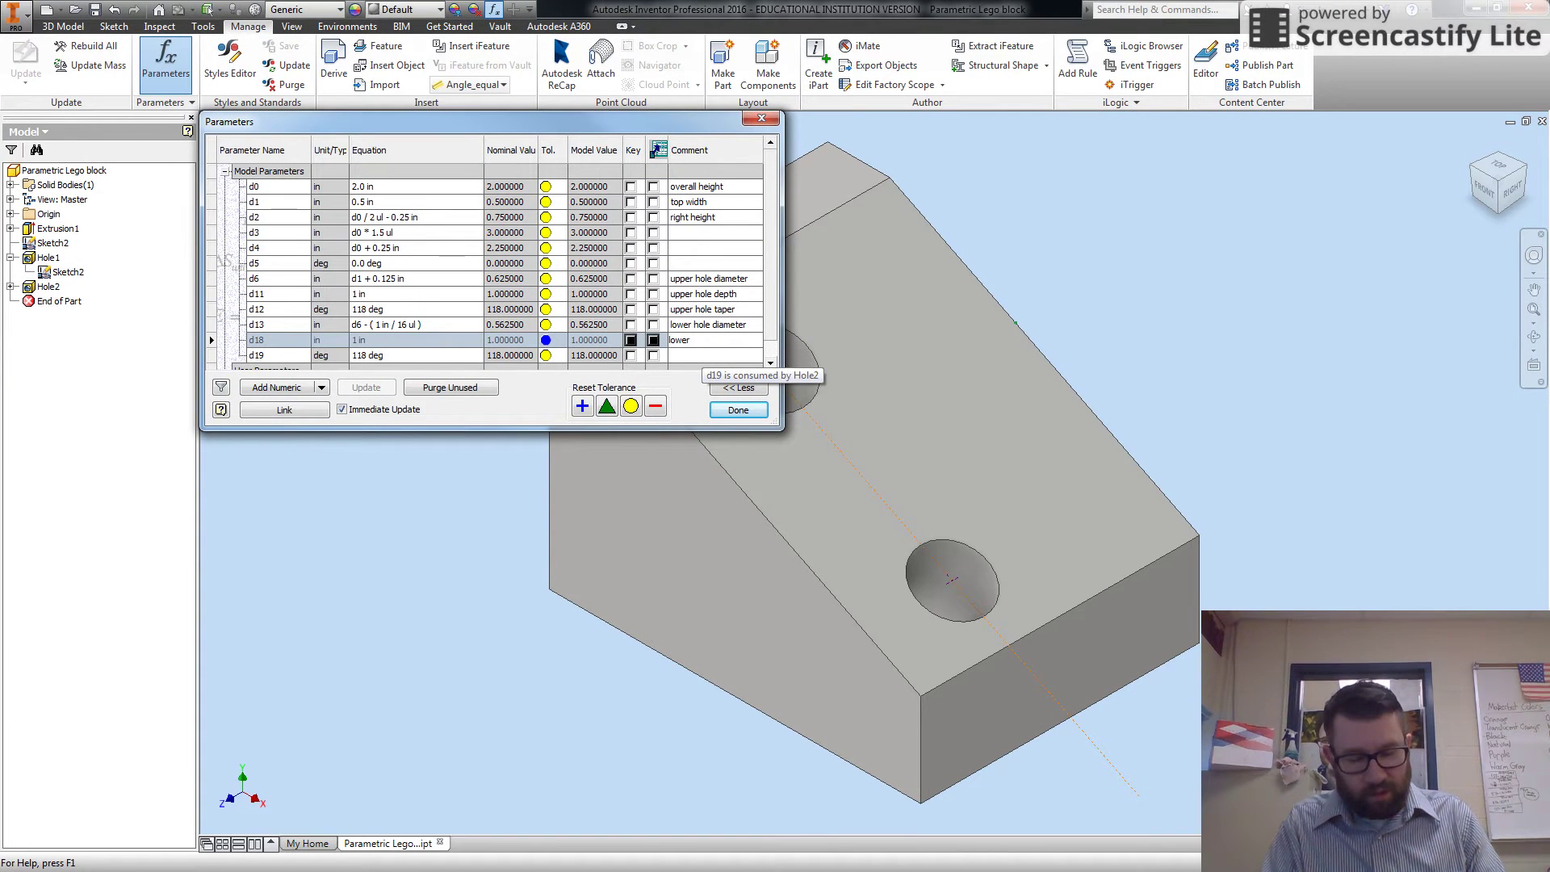
{"action": "type", "text": "hol dep"}
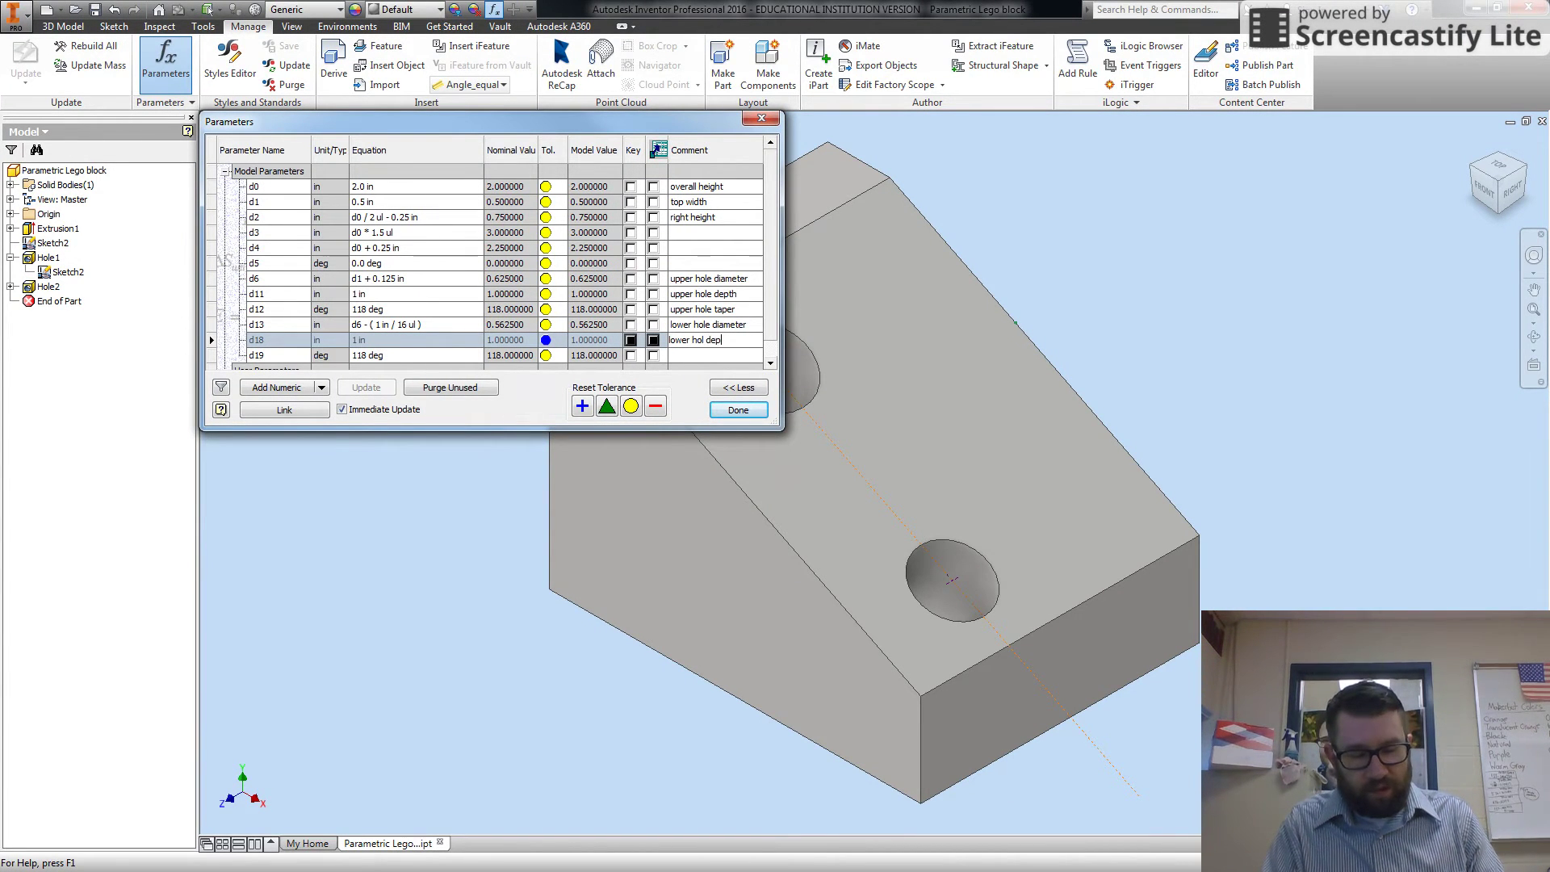
{"action": "type", "text": "th"}
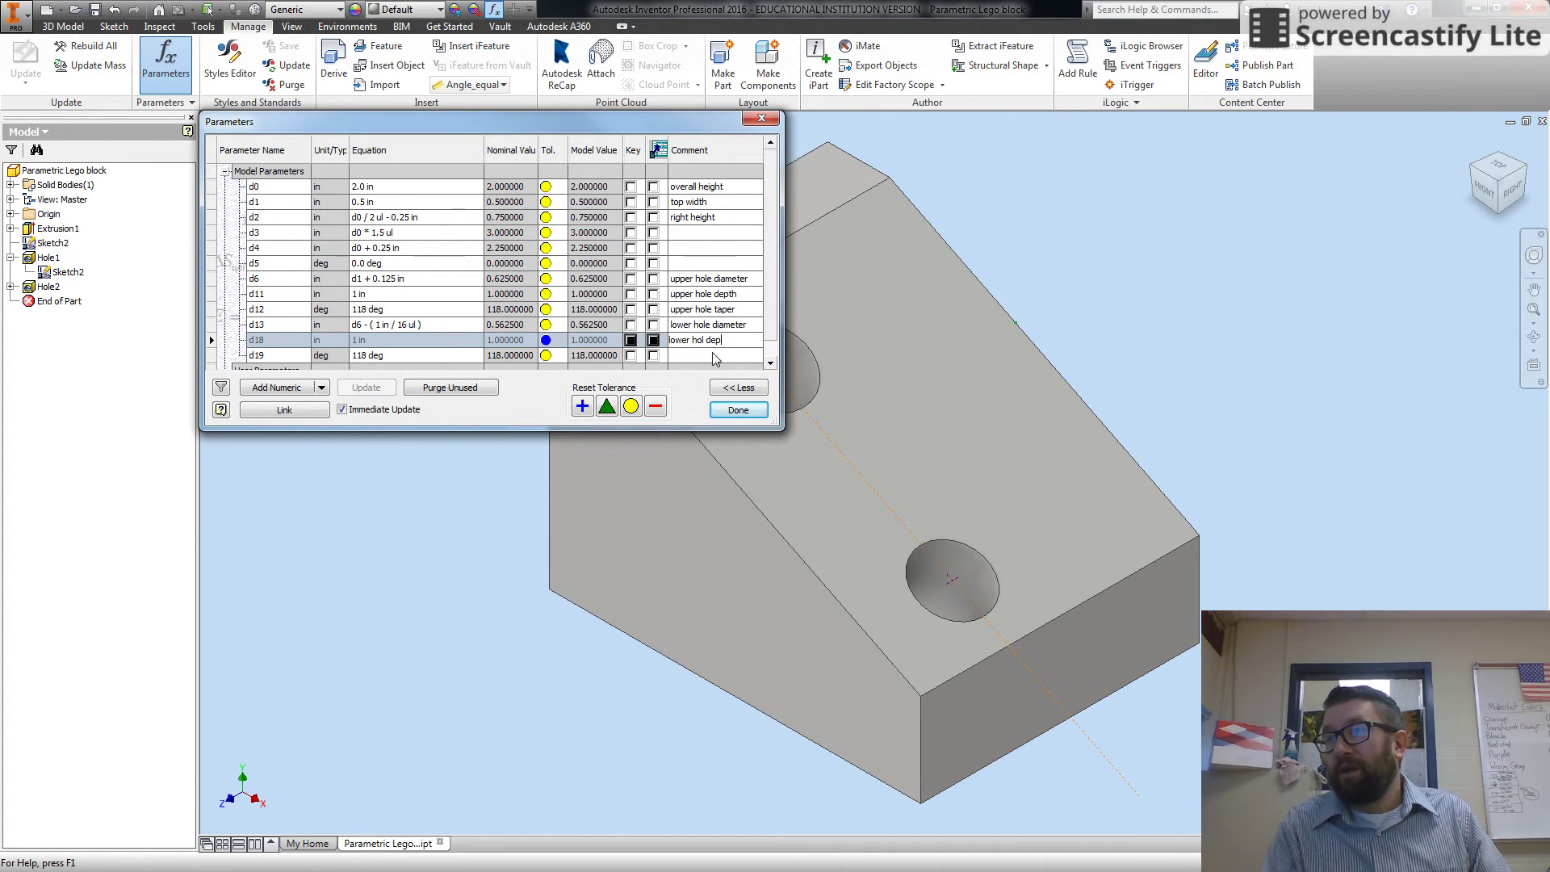
{"action": "key", "text": "BackSpace"}
{"action": "key", "text": "BackSpace"}
{"action": "key", "text": "BackSpace"}
{"action": "key", "text": "BackSpace"}
{"action": "key", "text": "BackSpace"}
{"action": "key", "text": "BackSpace"}
{"action": "type", "text": "e depth"}
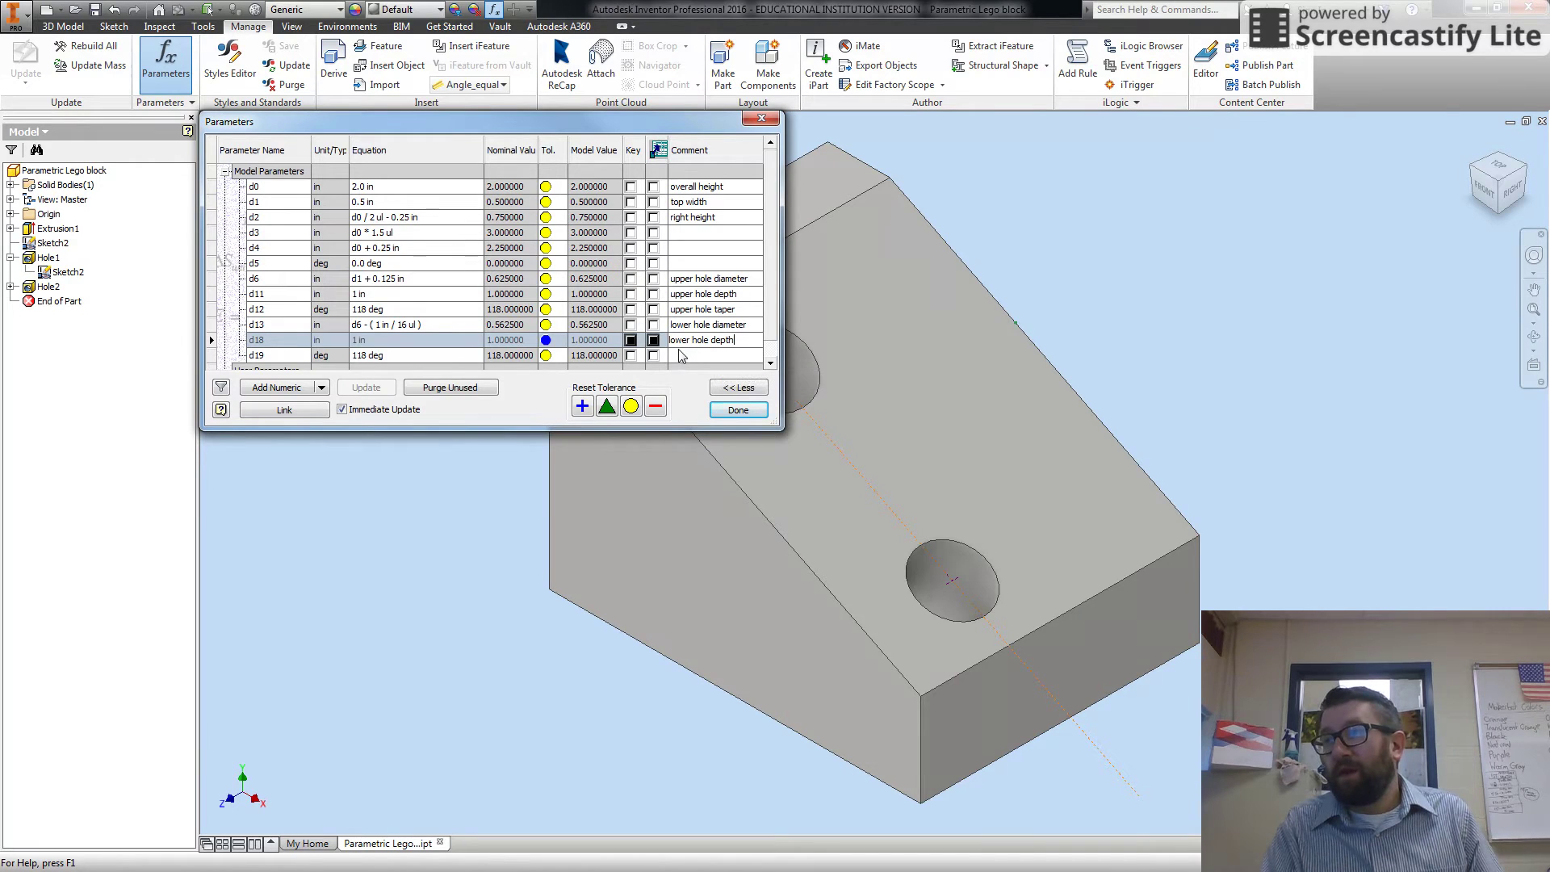
{"action": "left_click", "coordinate": [692, 355]}
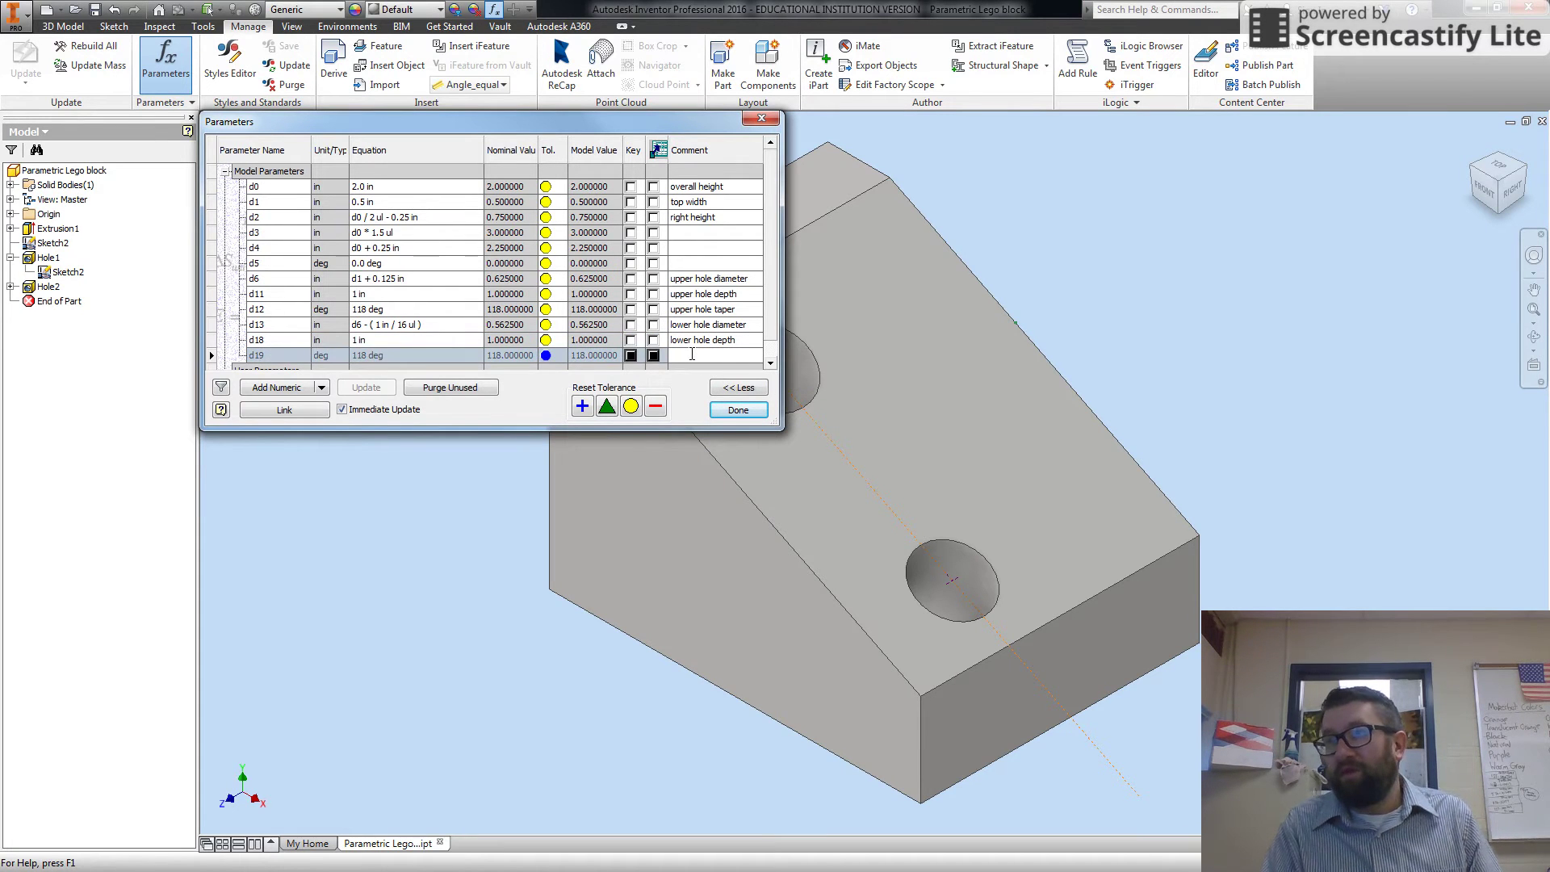
{"action": "type", "text": "lower h"}
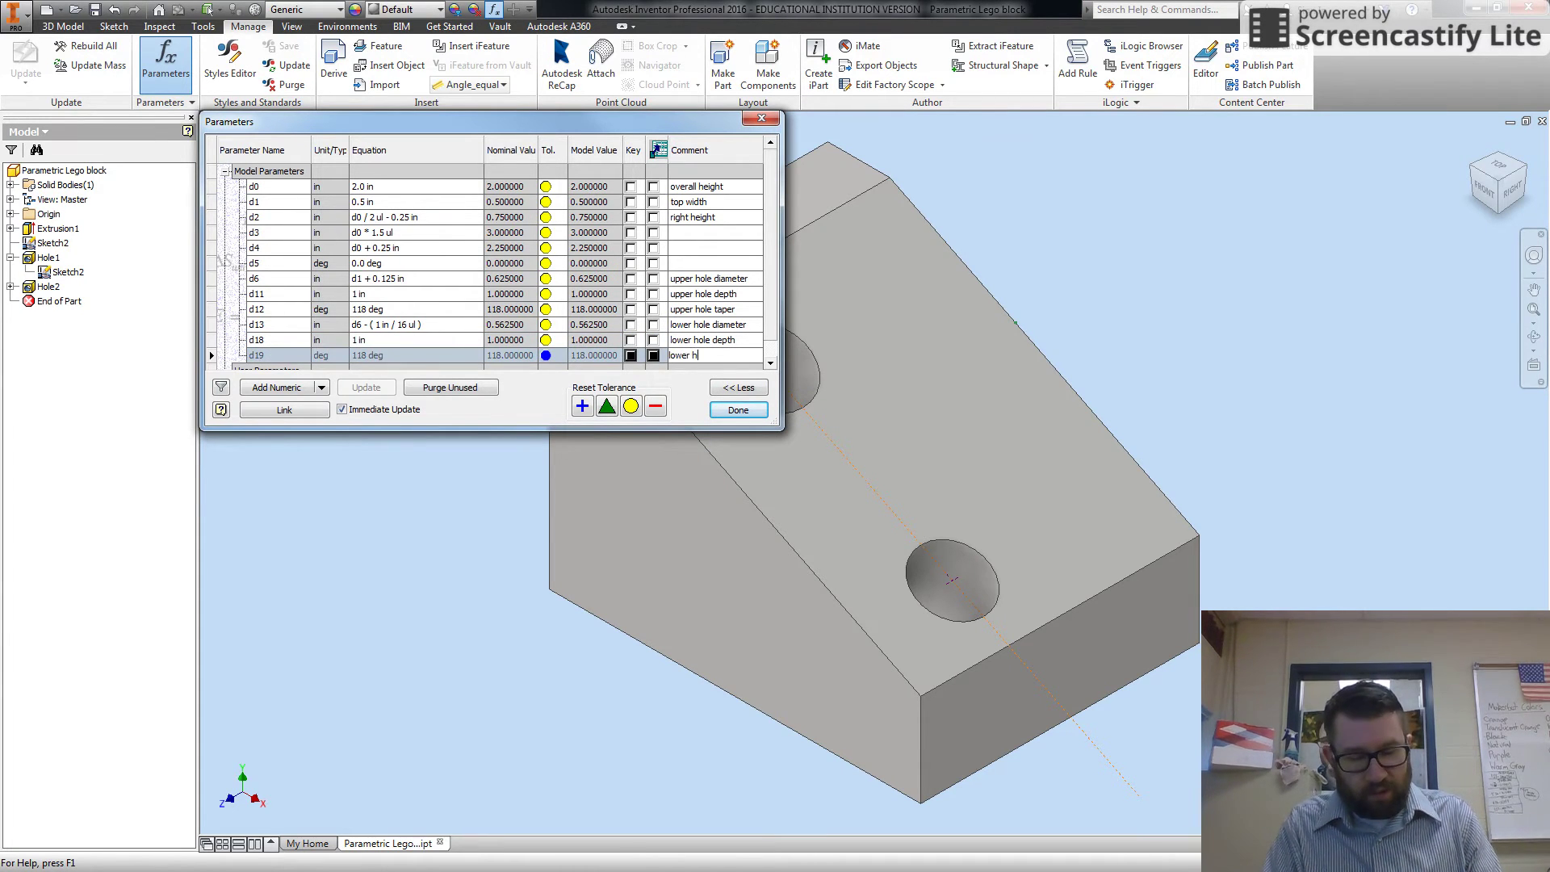
{"action": "type", "text": "ole taper"}
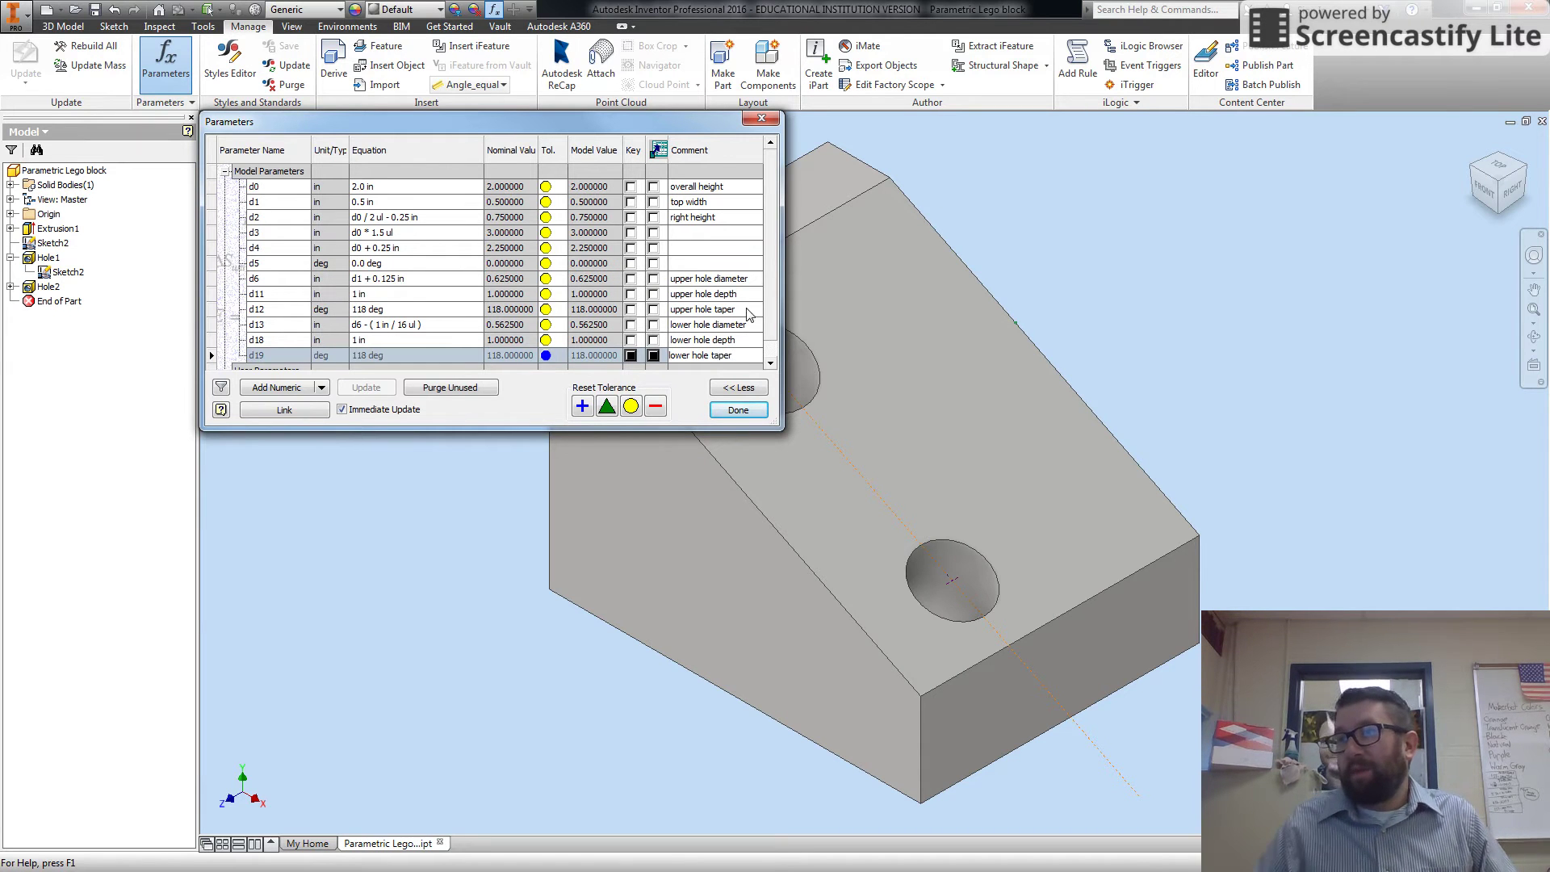
{"action": "left_click", "coordinate": [737, 410]}
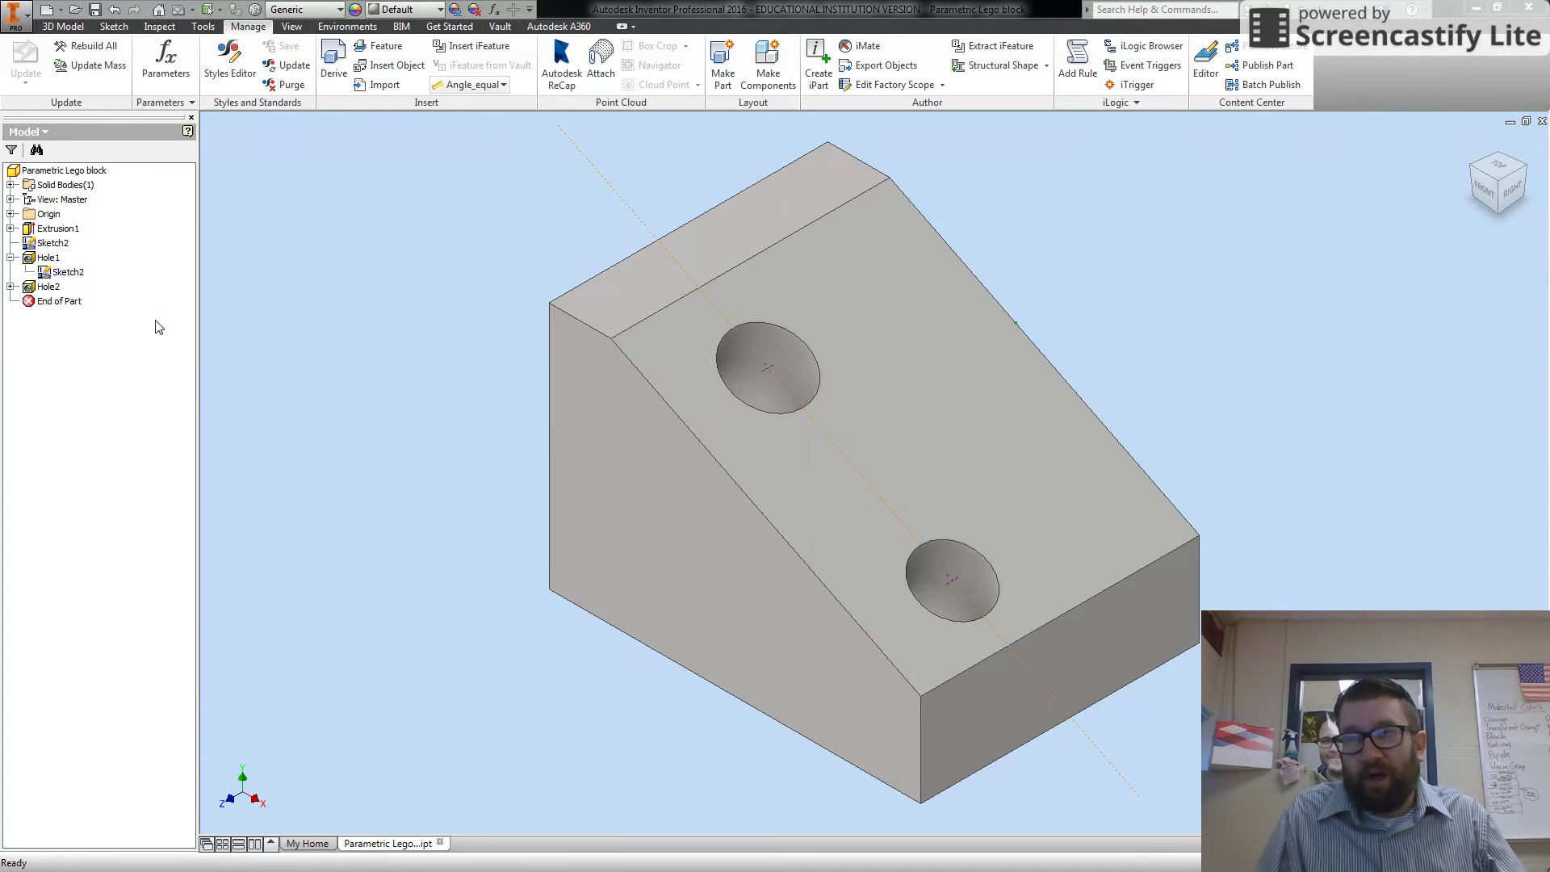
Edit the shared Sketch2 and orbit the view to a tilted angle.
{"action": "double_click", "coordinate": [64, 272]}
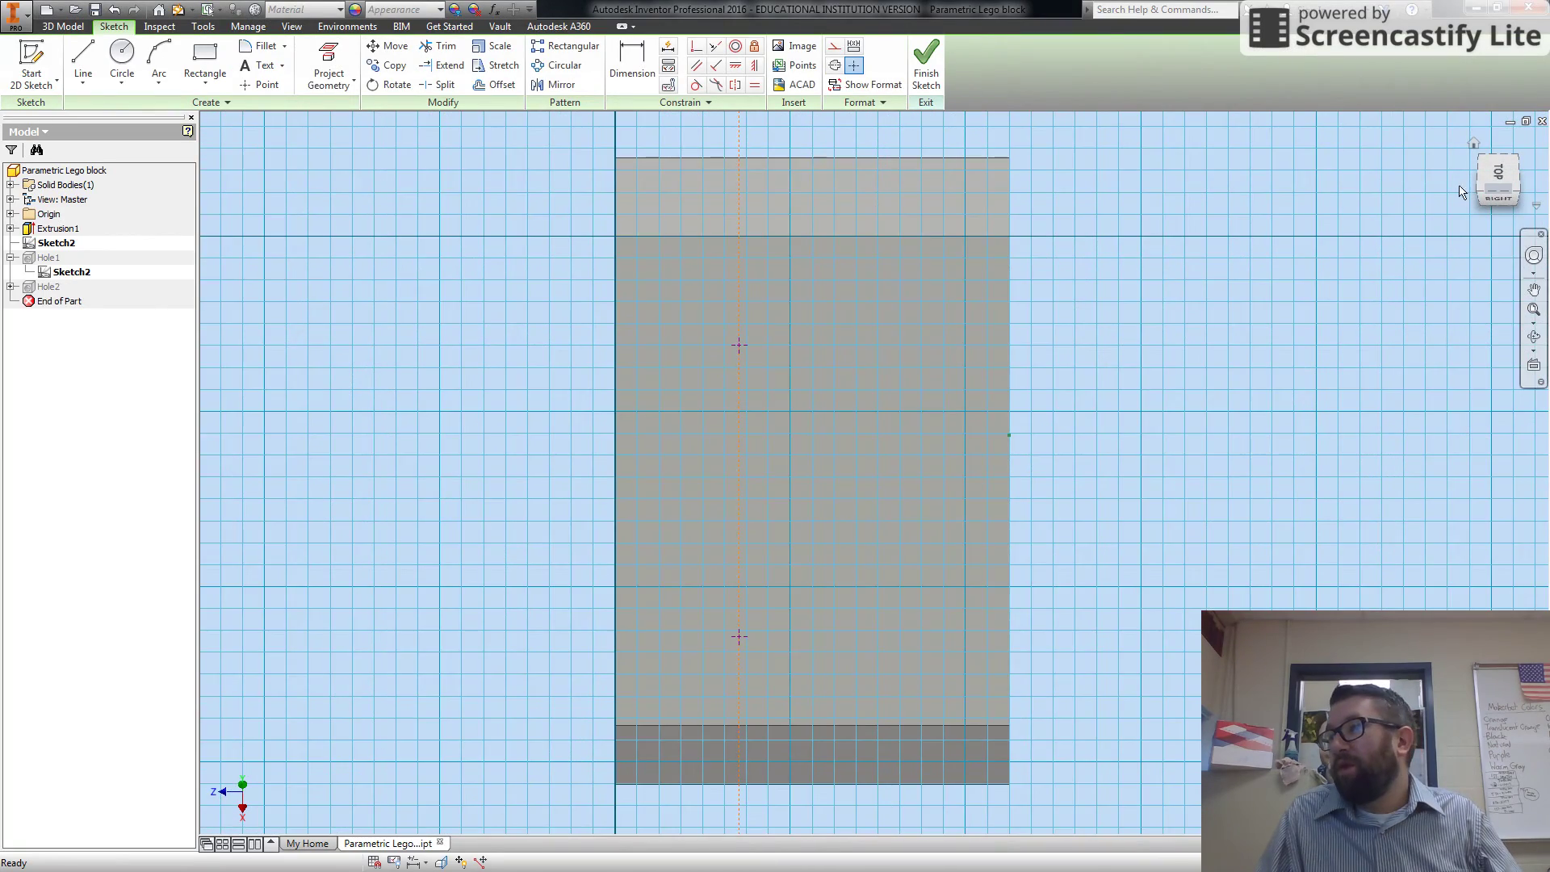
{"action": "left_click", "coordinate": [1490, 197]}
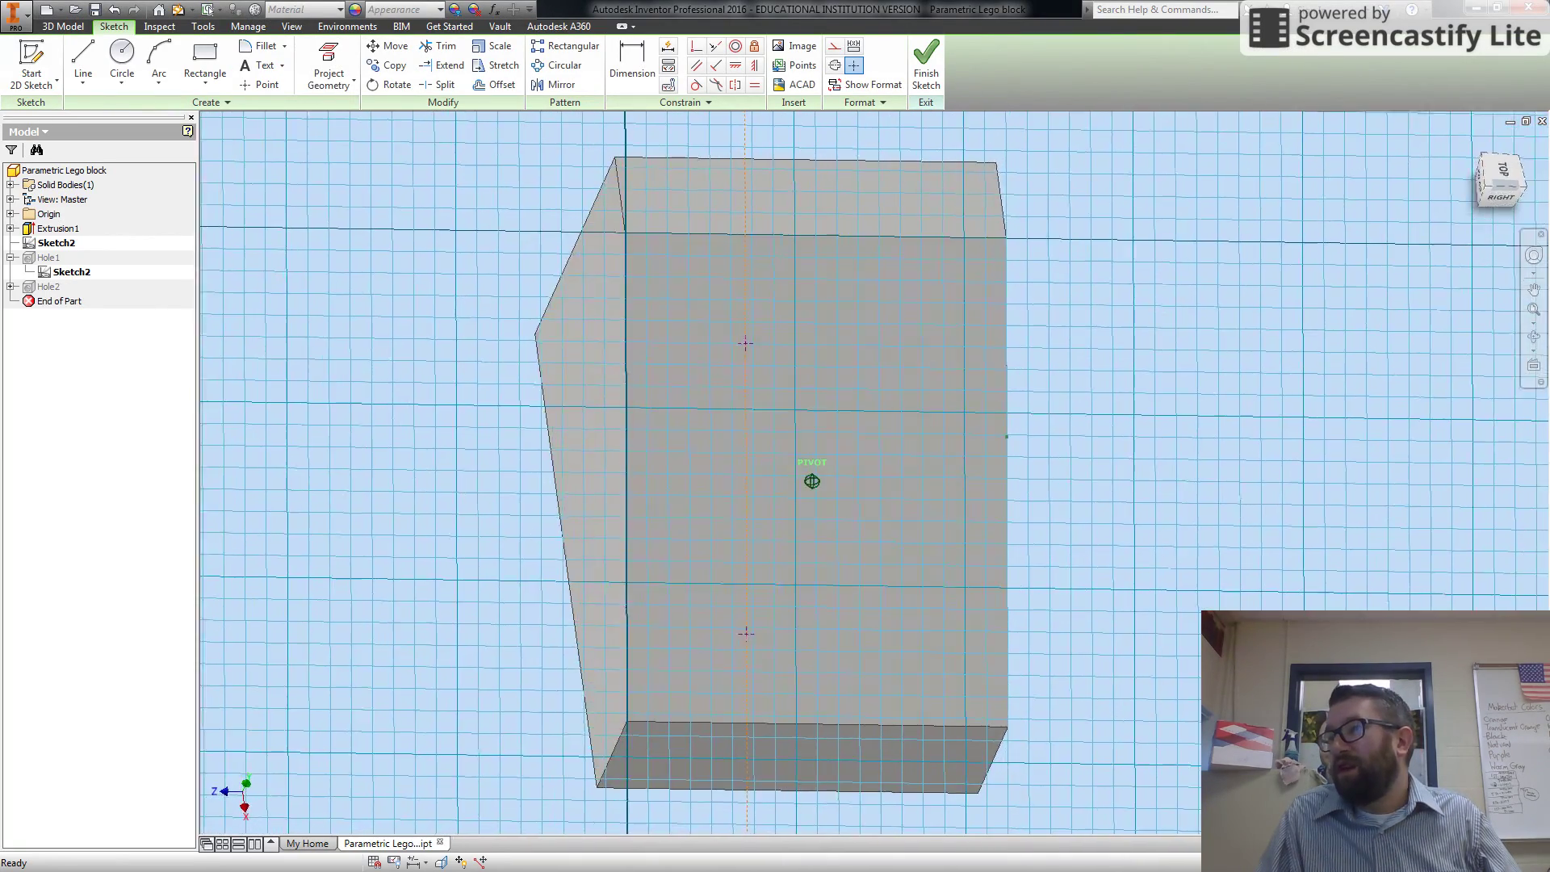
{"action": "left_click_drag", "start_coordinate": [1490, 197], "coordinate": [1511, 160]}
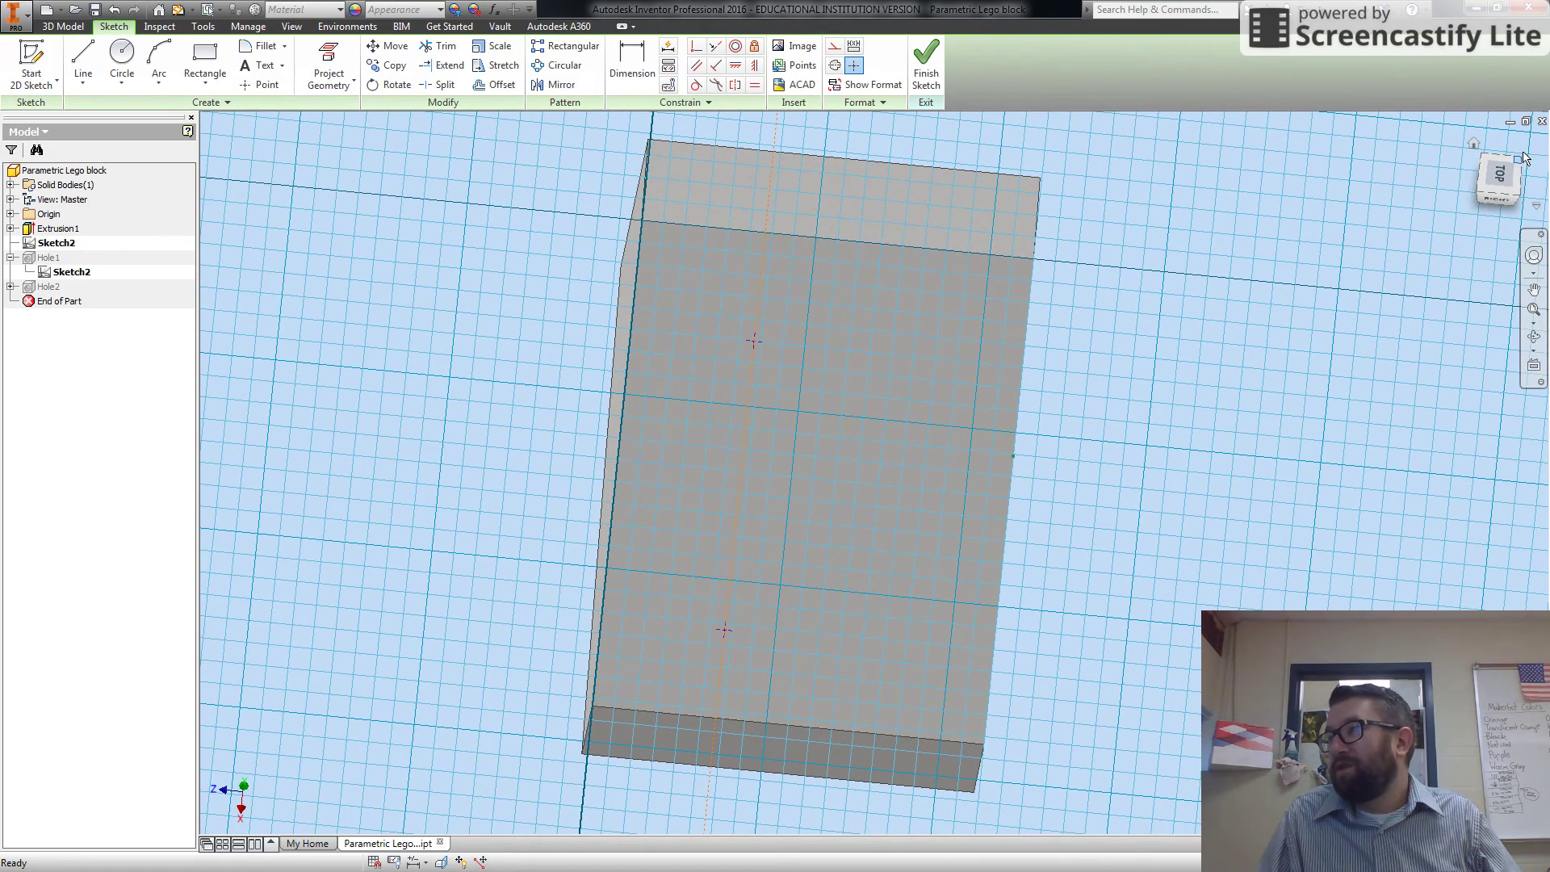
Return to the isometric home view showing the whole sloped block.
{"action": "left_click", "coordinate": [1537, 208]}
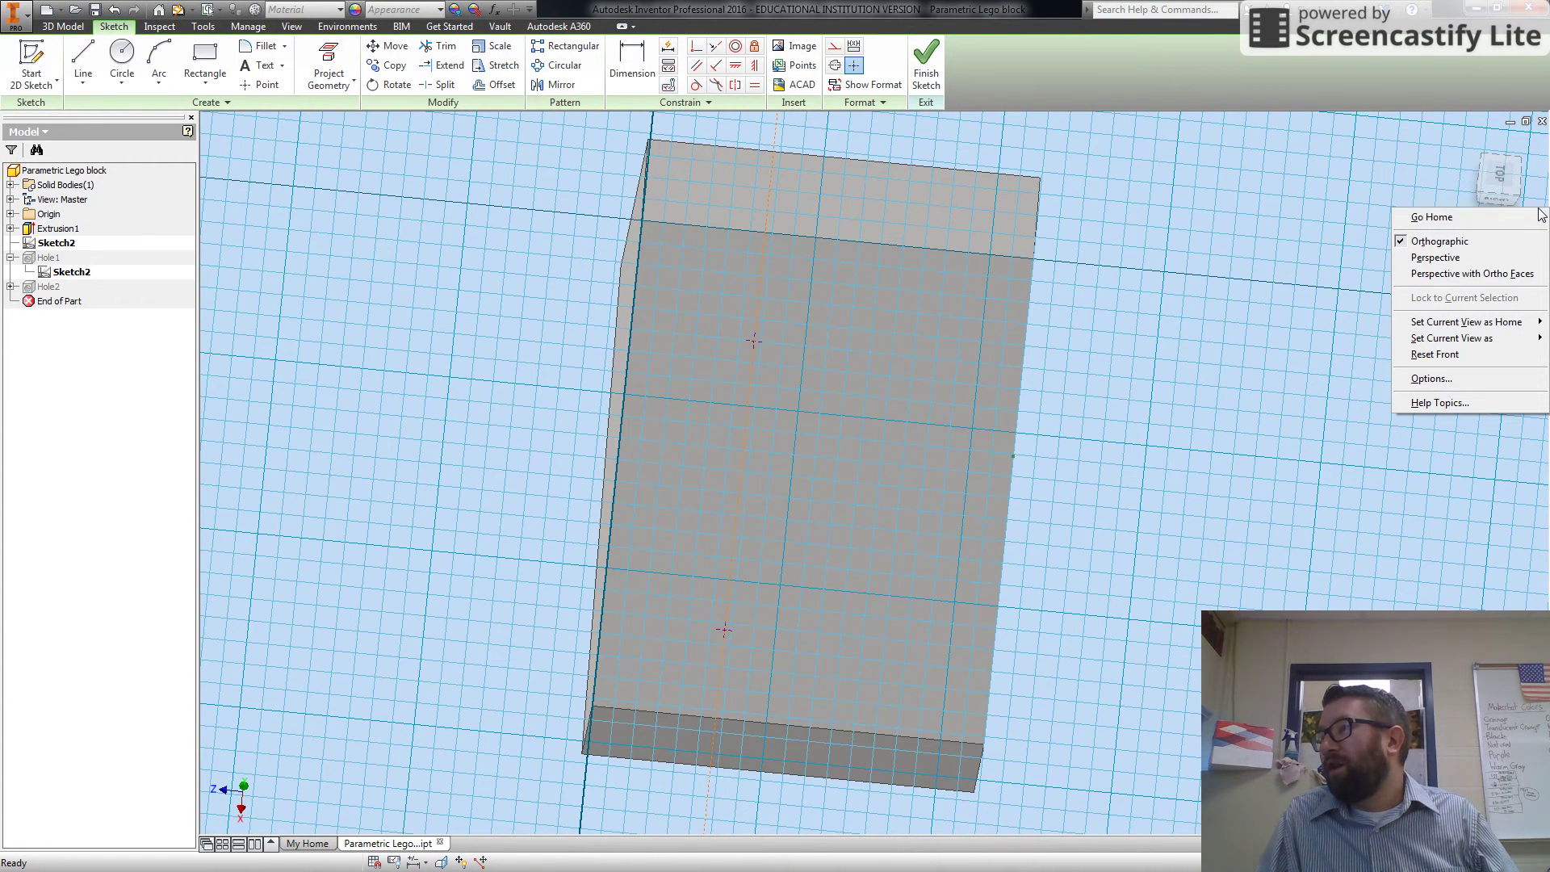
{"action": "left_click", "coordinate": [1309, 320]}
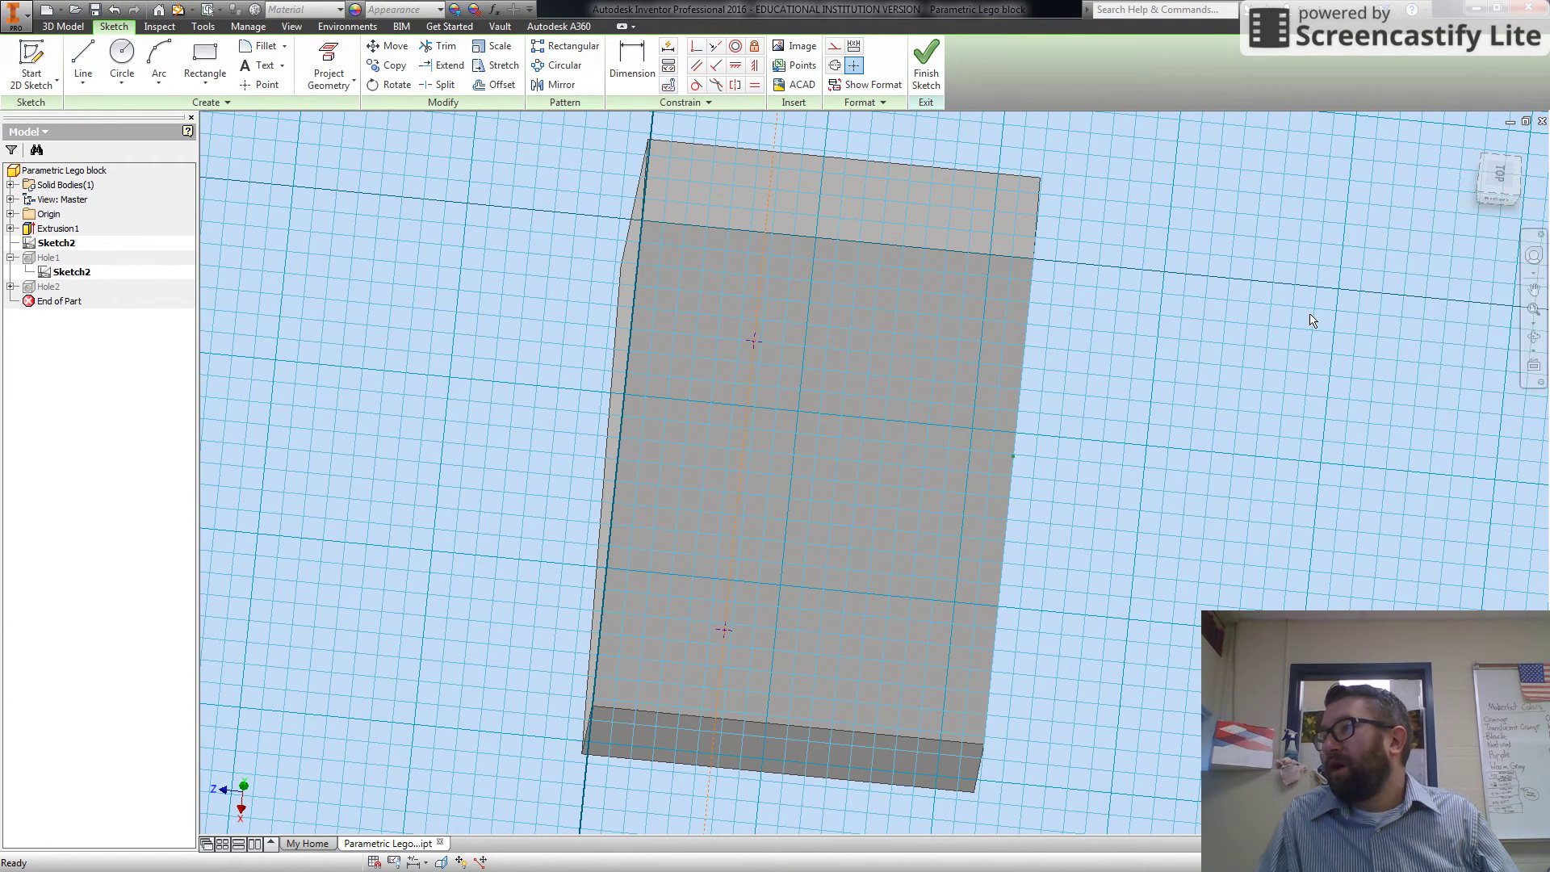
{"action": "left_click", "coordinate": [1473, 145]}
{"action": "scroll", "coordinate": [999, 582], "scroll_direction": "up", "scroll_amount": 3}
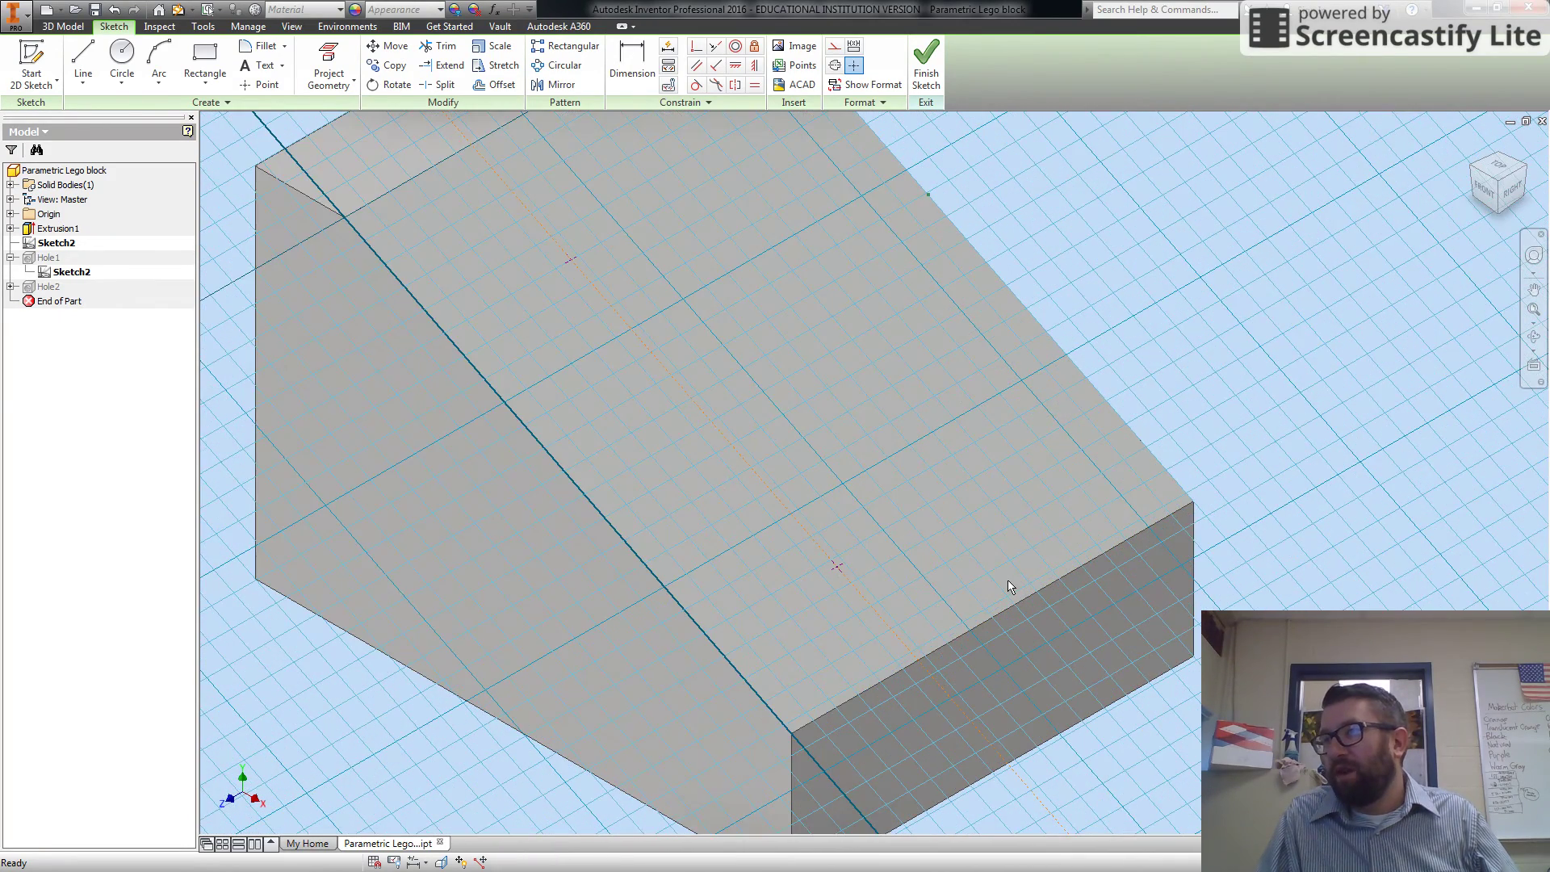
{"action": "scroll", "coordinate": [1009, 587], "scroll_direction": "down", "scroll_amount": 3}
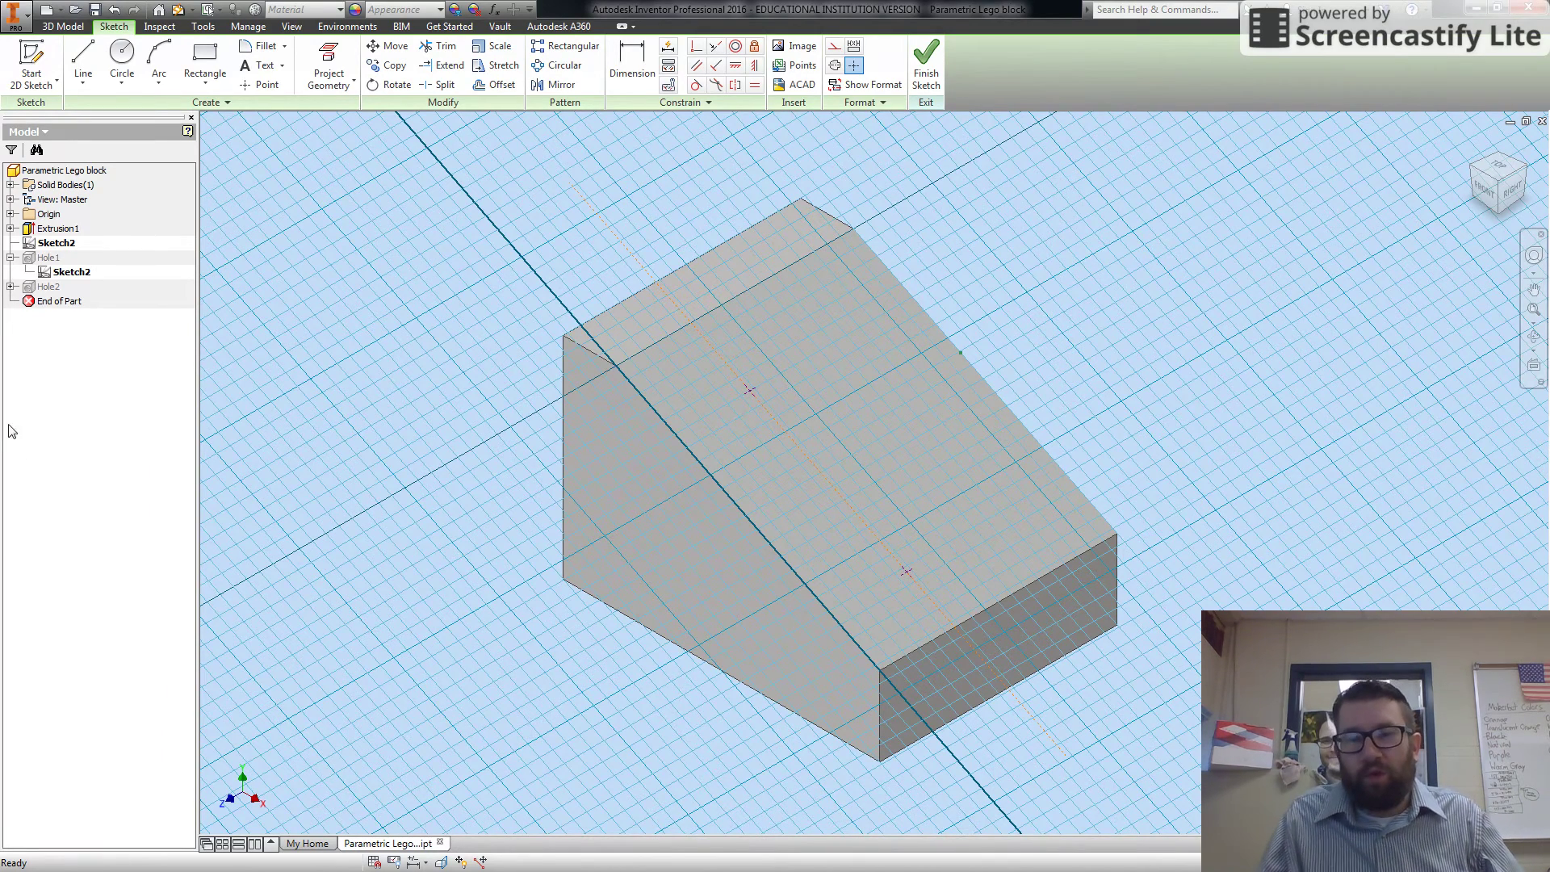
Dimension the block edge to the lower hole centre as d6+0.125+(d13/2) (1.031), then finish Sketch2.
{"action": "left_click", "coordinate": [632, 60]}
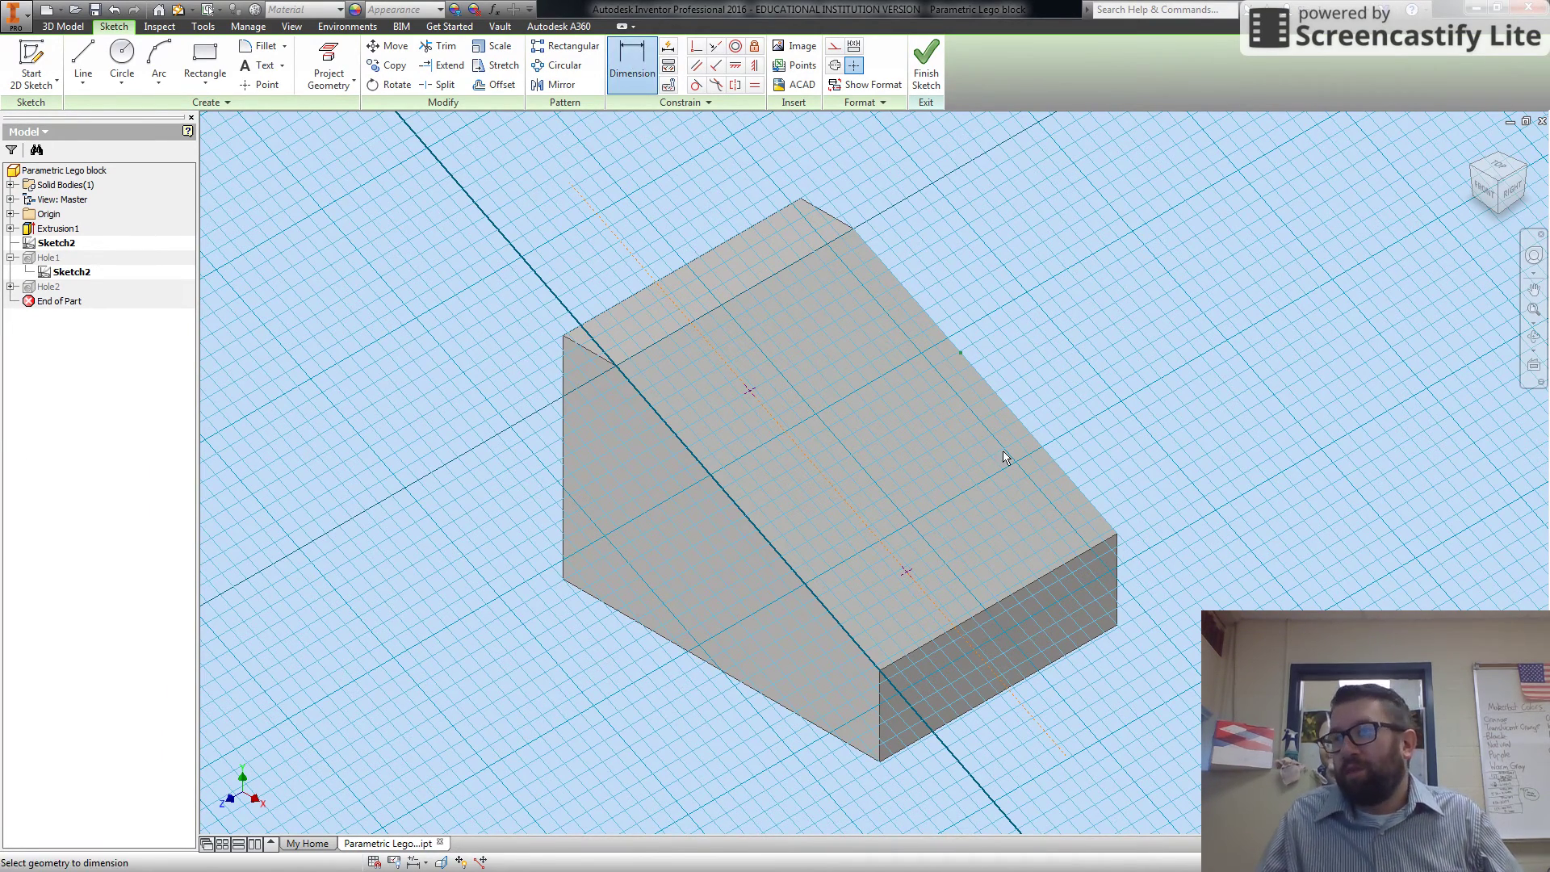
{"action": "left_click", "coordinate": [972, 615]}
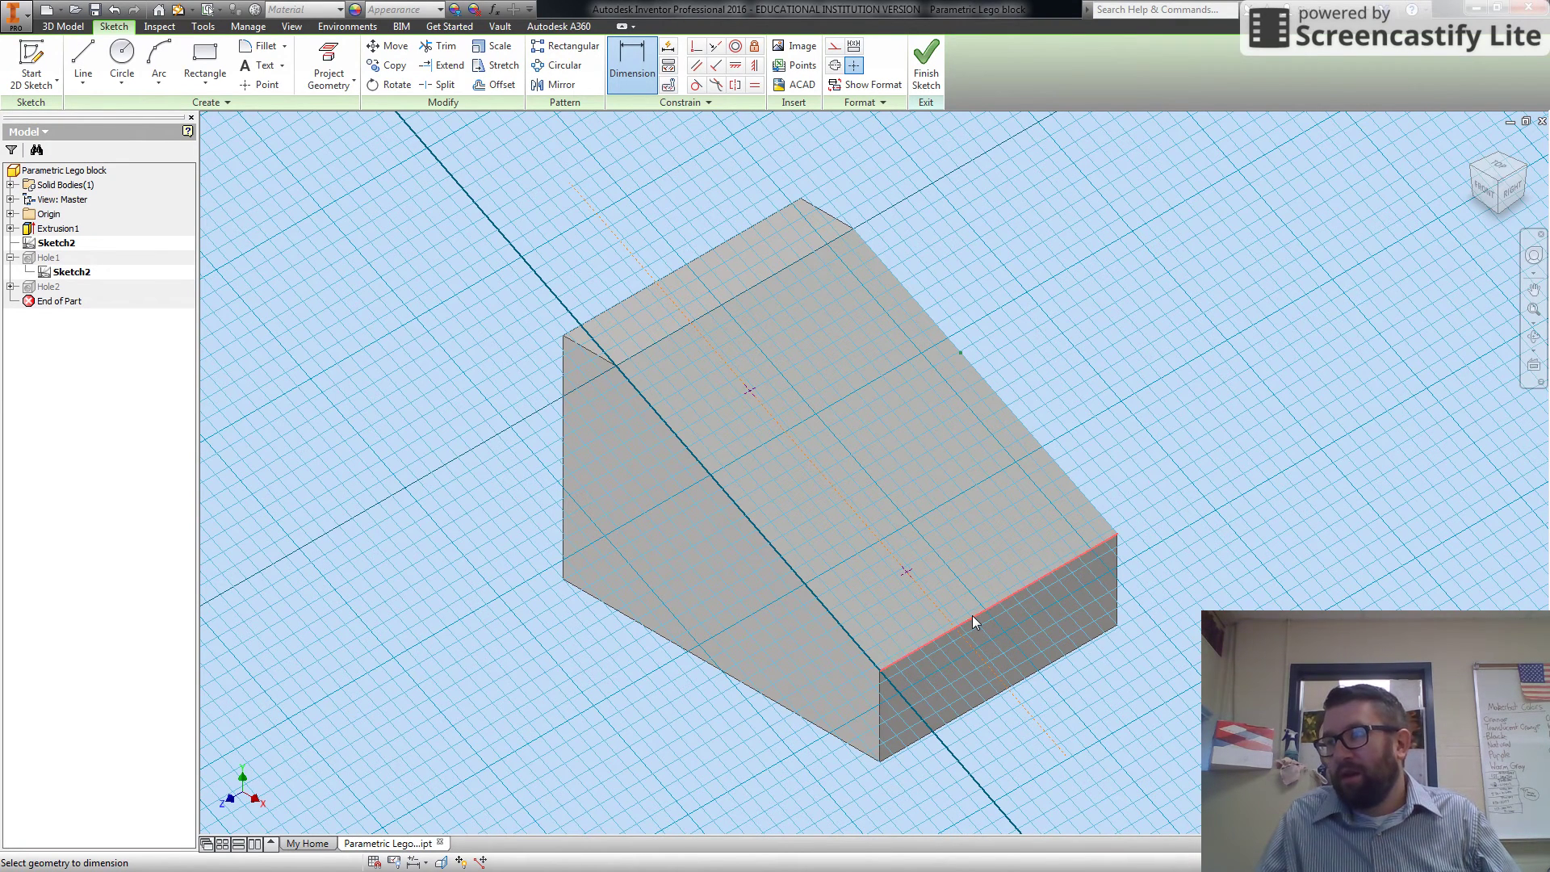
{"action": "left_click", "coordinate": [907, 573]}
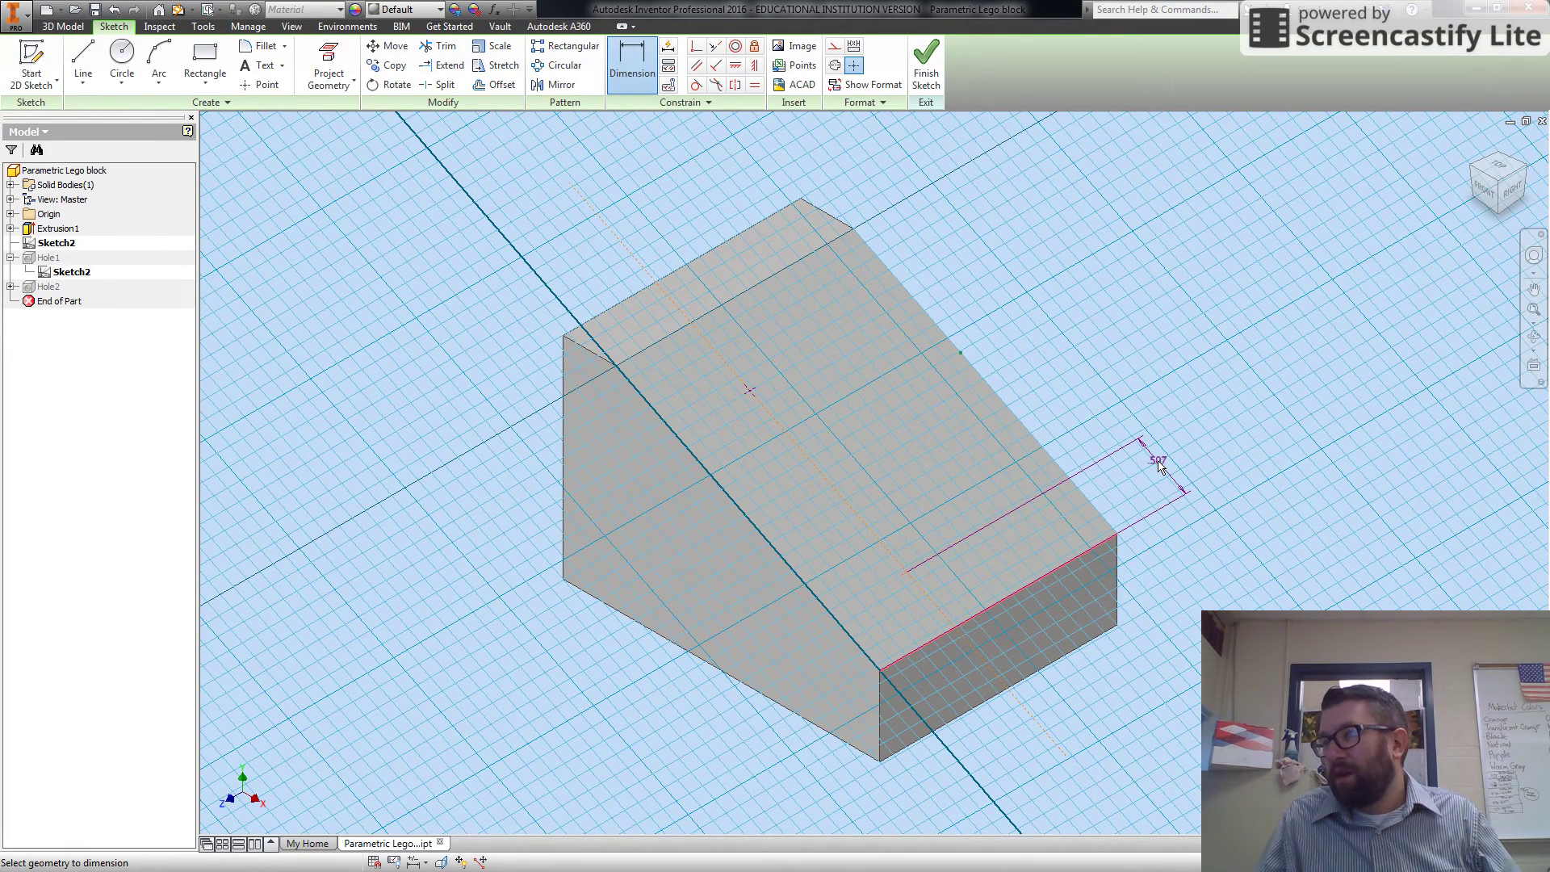
{"action": "left_click", "coordinate": [1163, 469]}
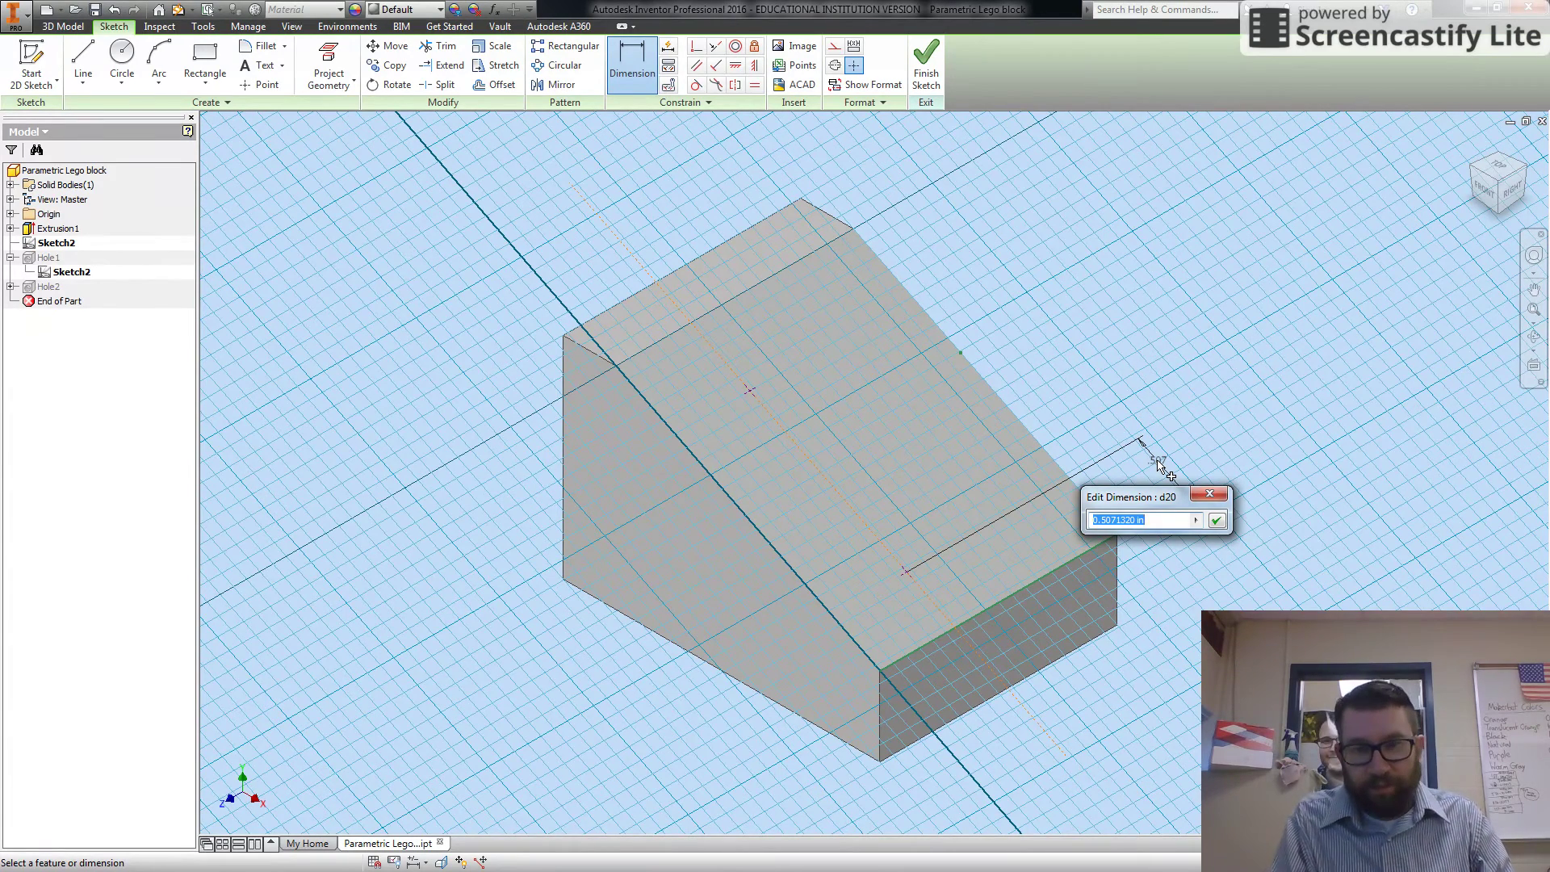
{"action": "type", "text": "d6"}
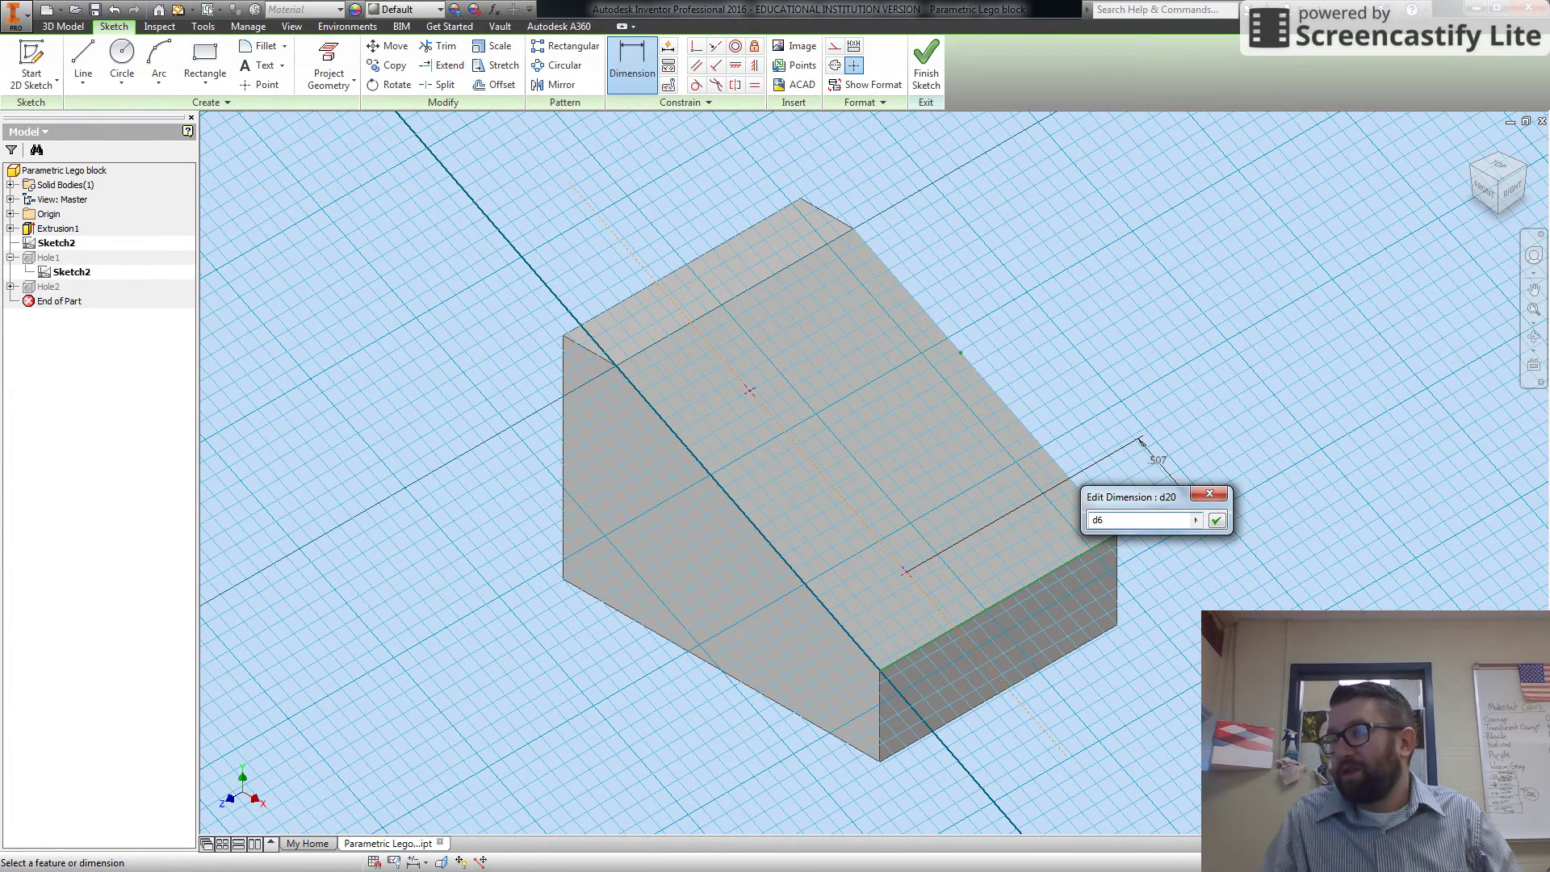
{"action": "type", "text": "+0.125"}
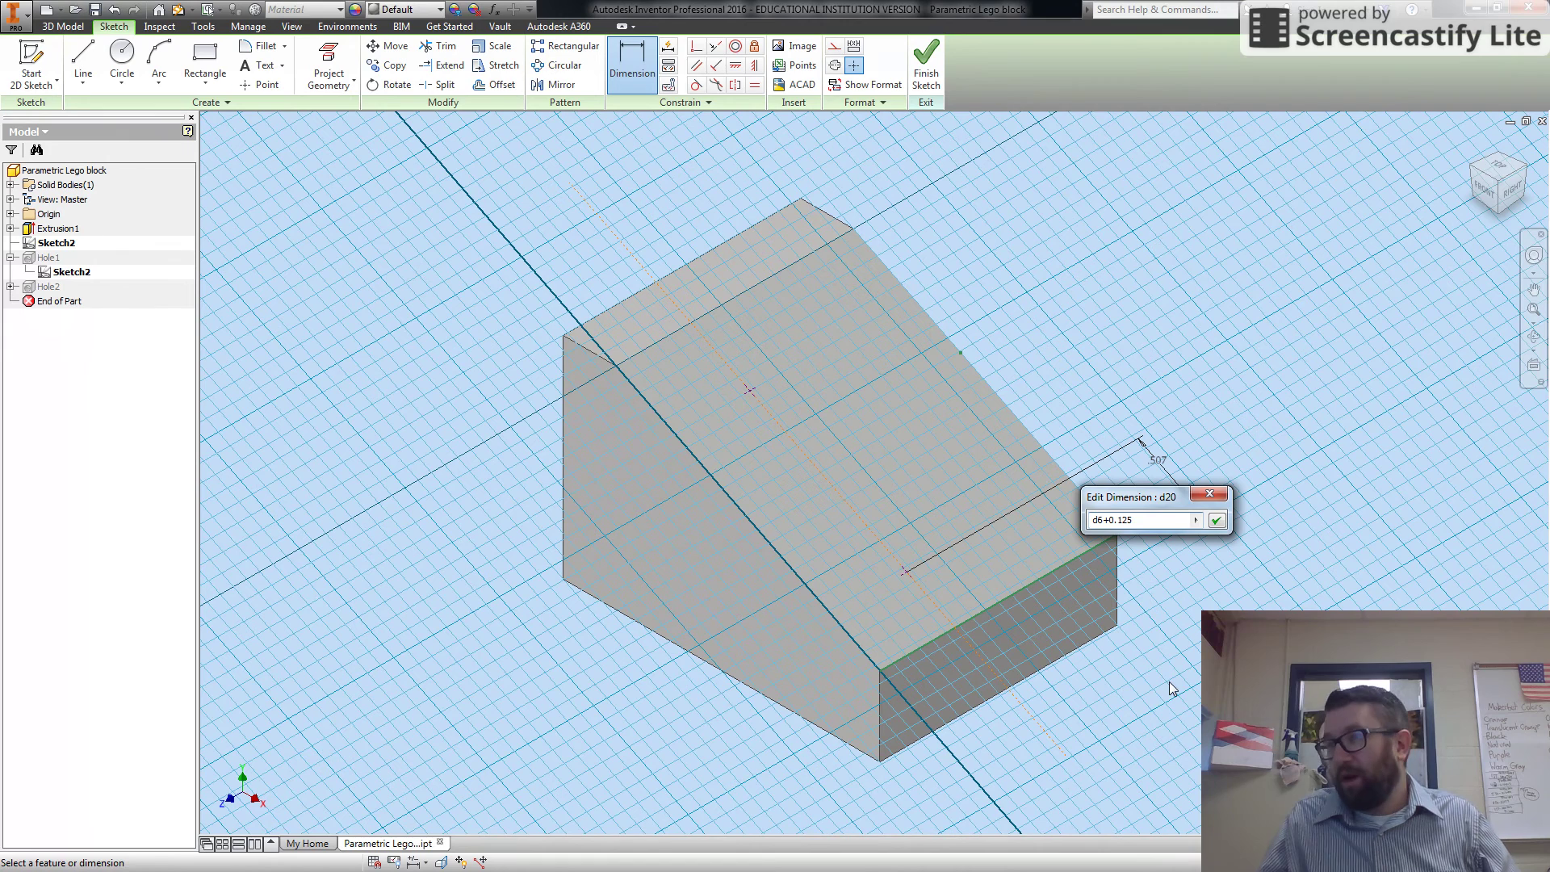
{"action": "type", "text": "+(d13"}
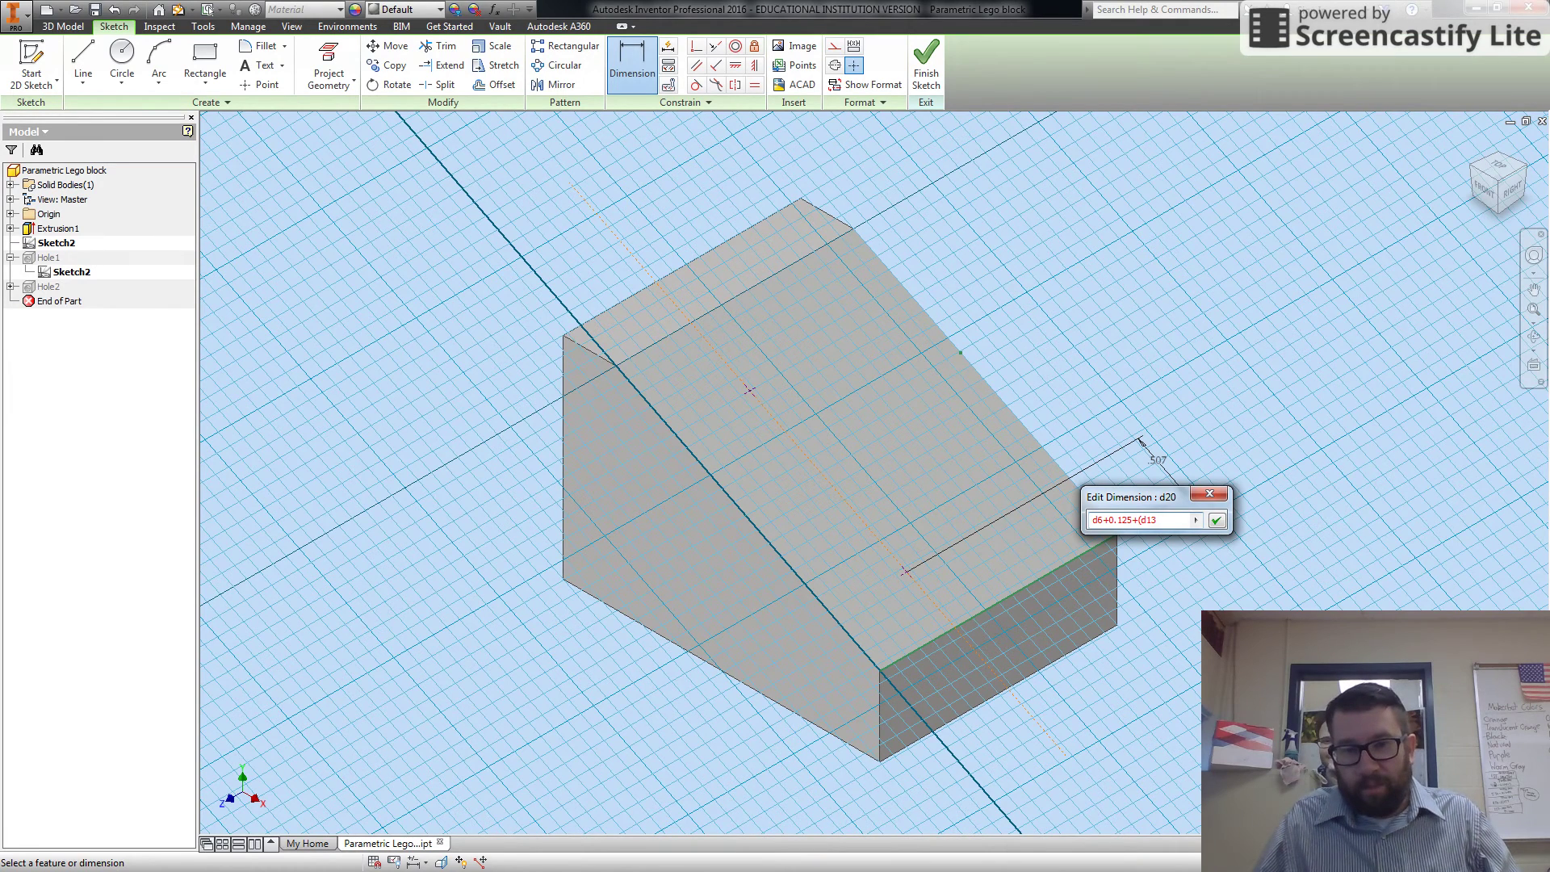
{"action": "type", "text": "/2)"}
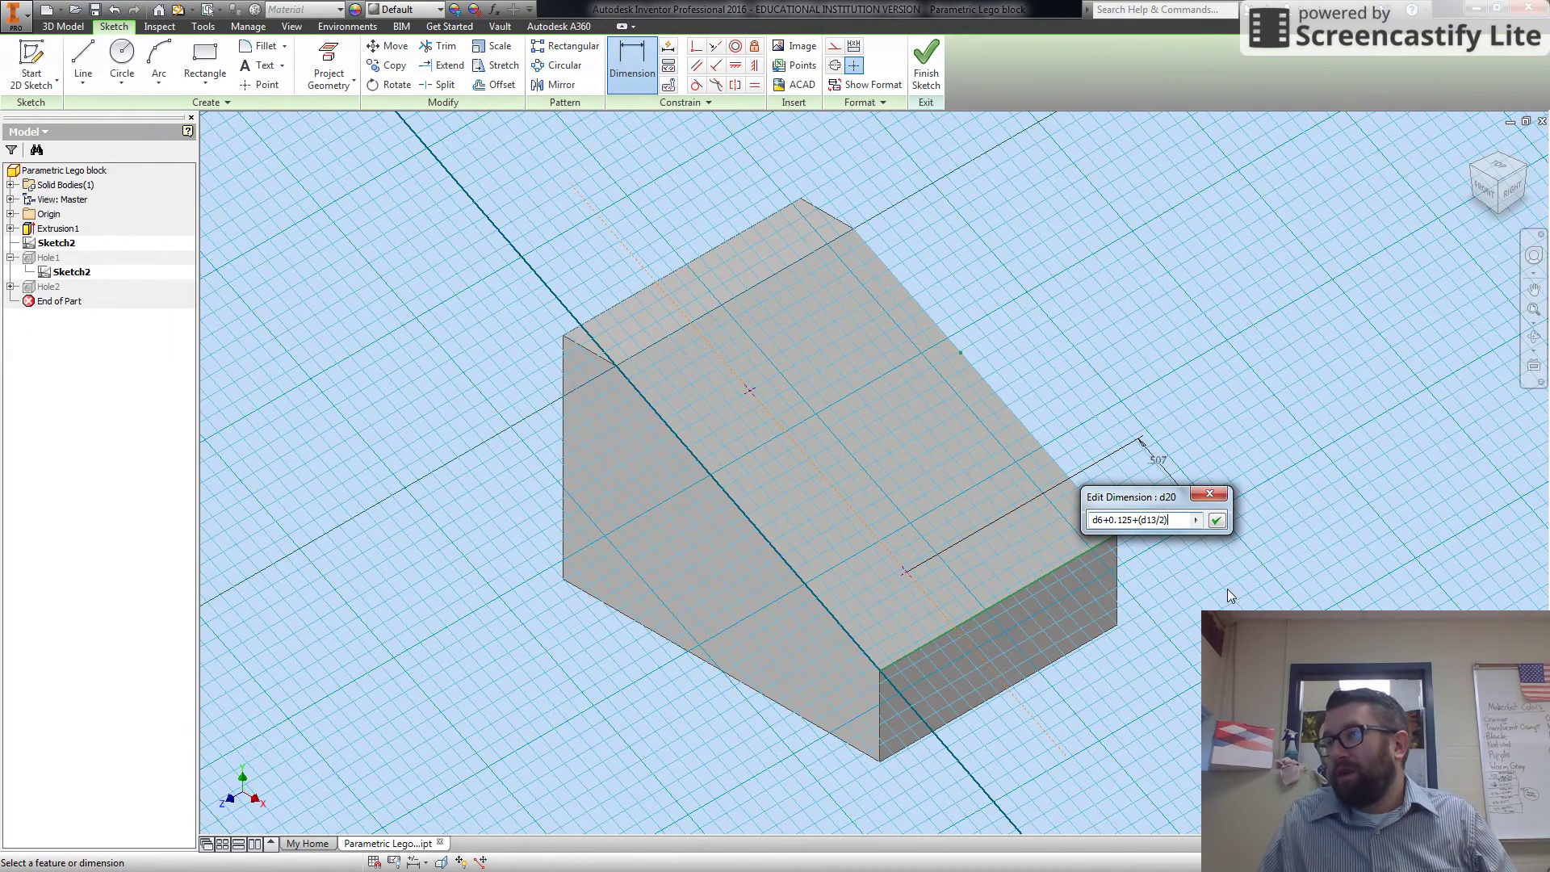
{"action": "key", "text": "Return"}
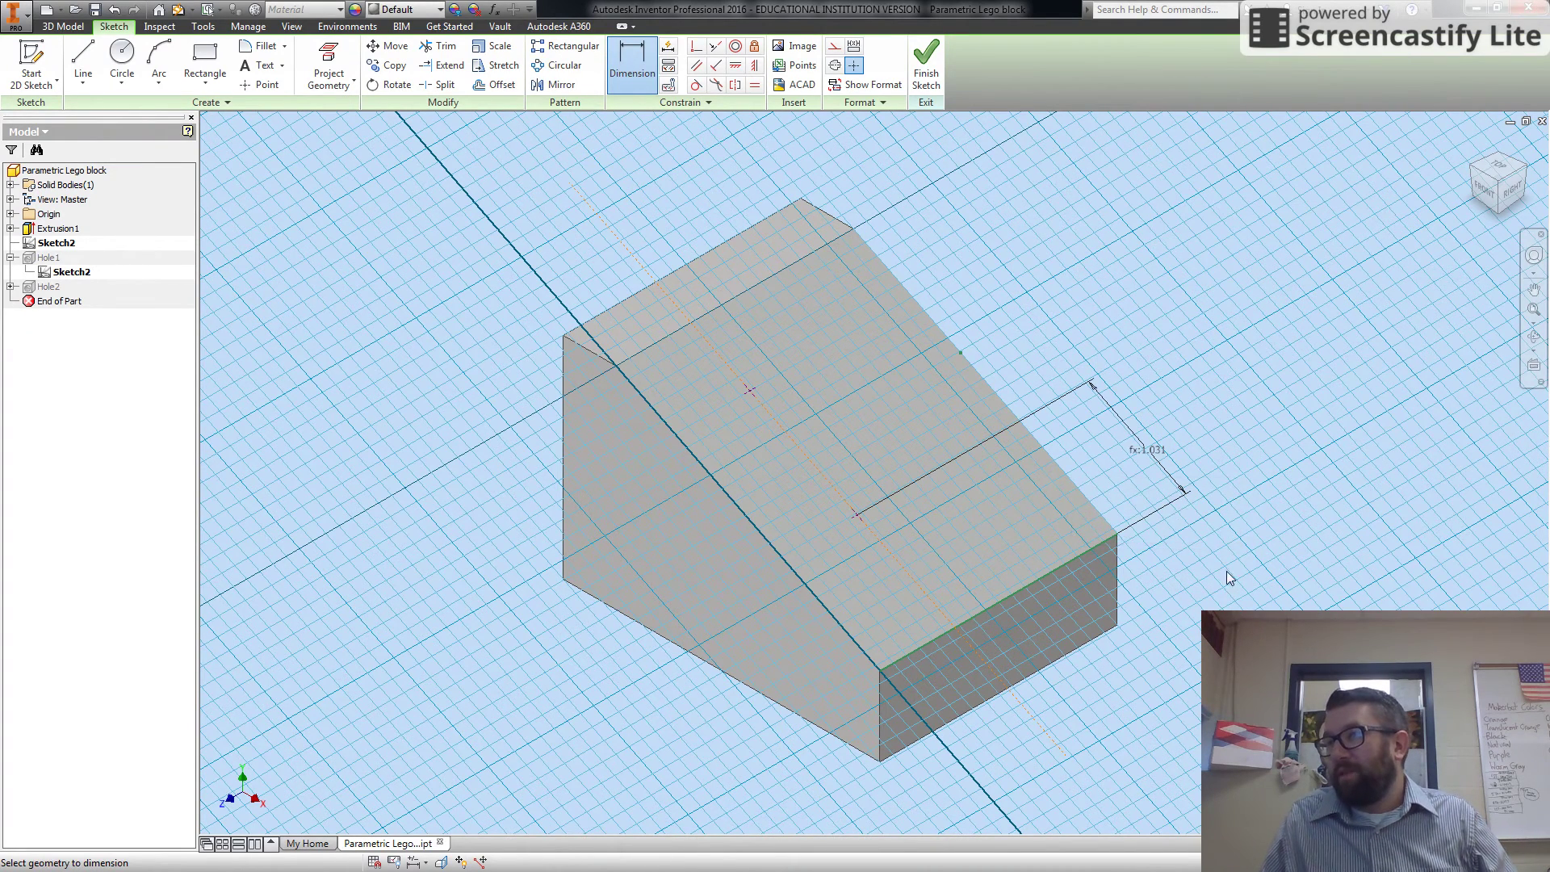
{"action": "left_click", "coordinate": [926, 65]}
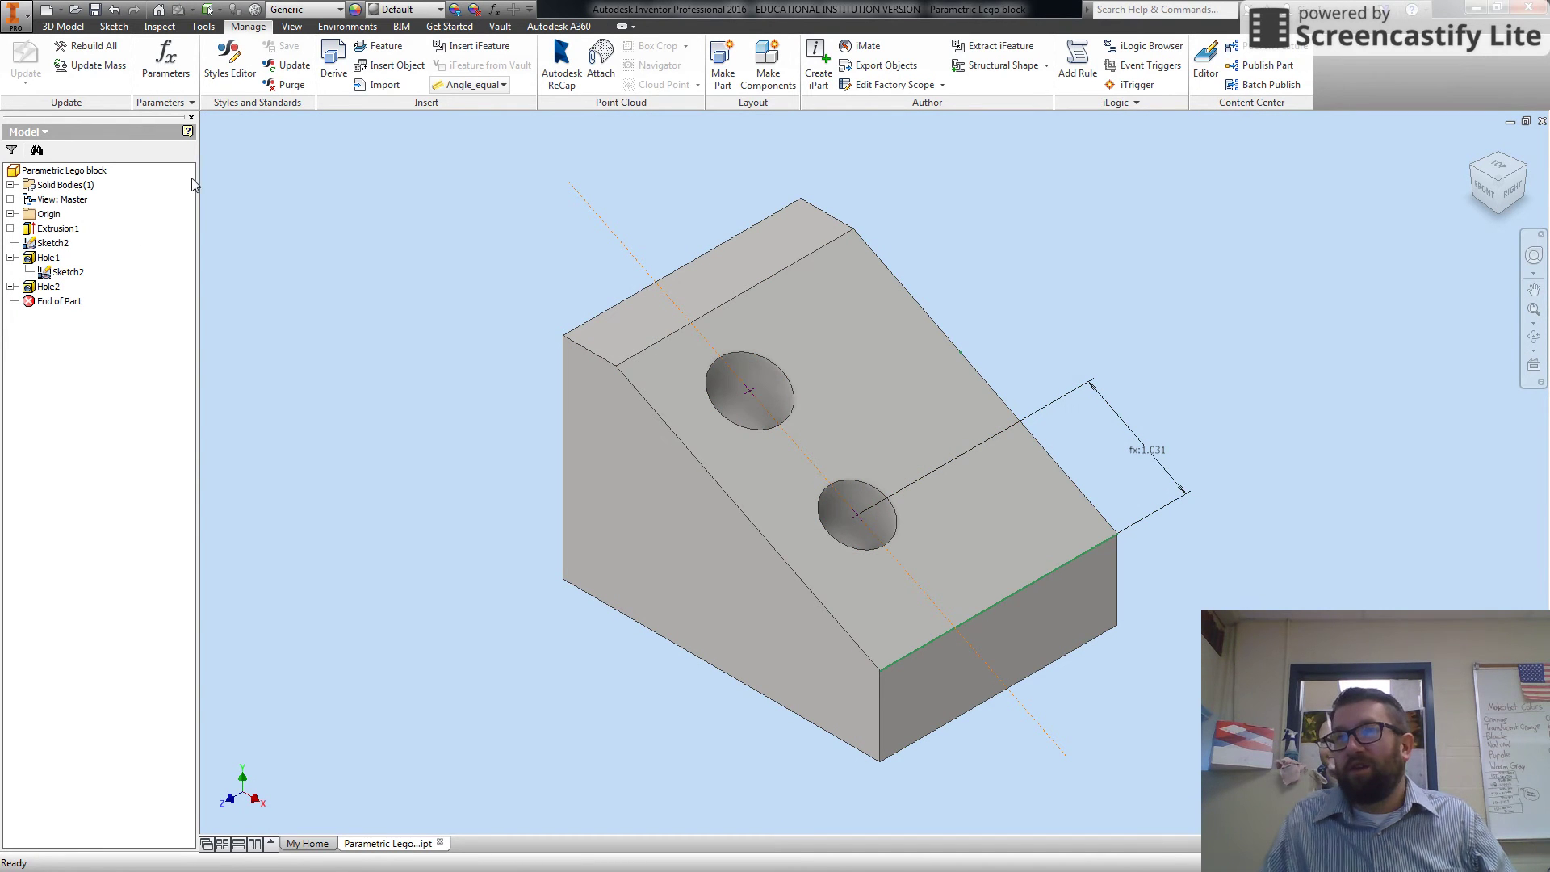
Enter 'right to hole center' as the comment for parameter d20 and close the Parameters table.
{"action": "left_click", "coordinate": [167, 64]}
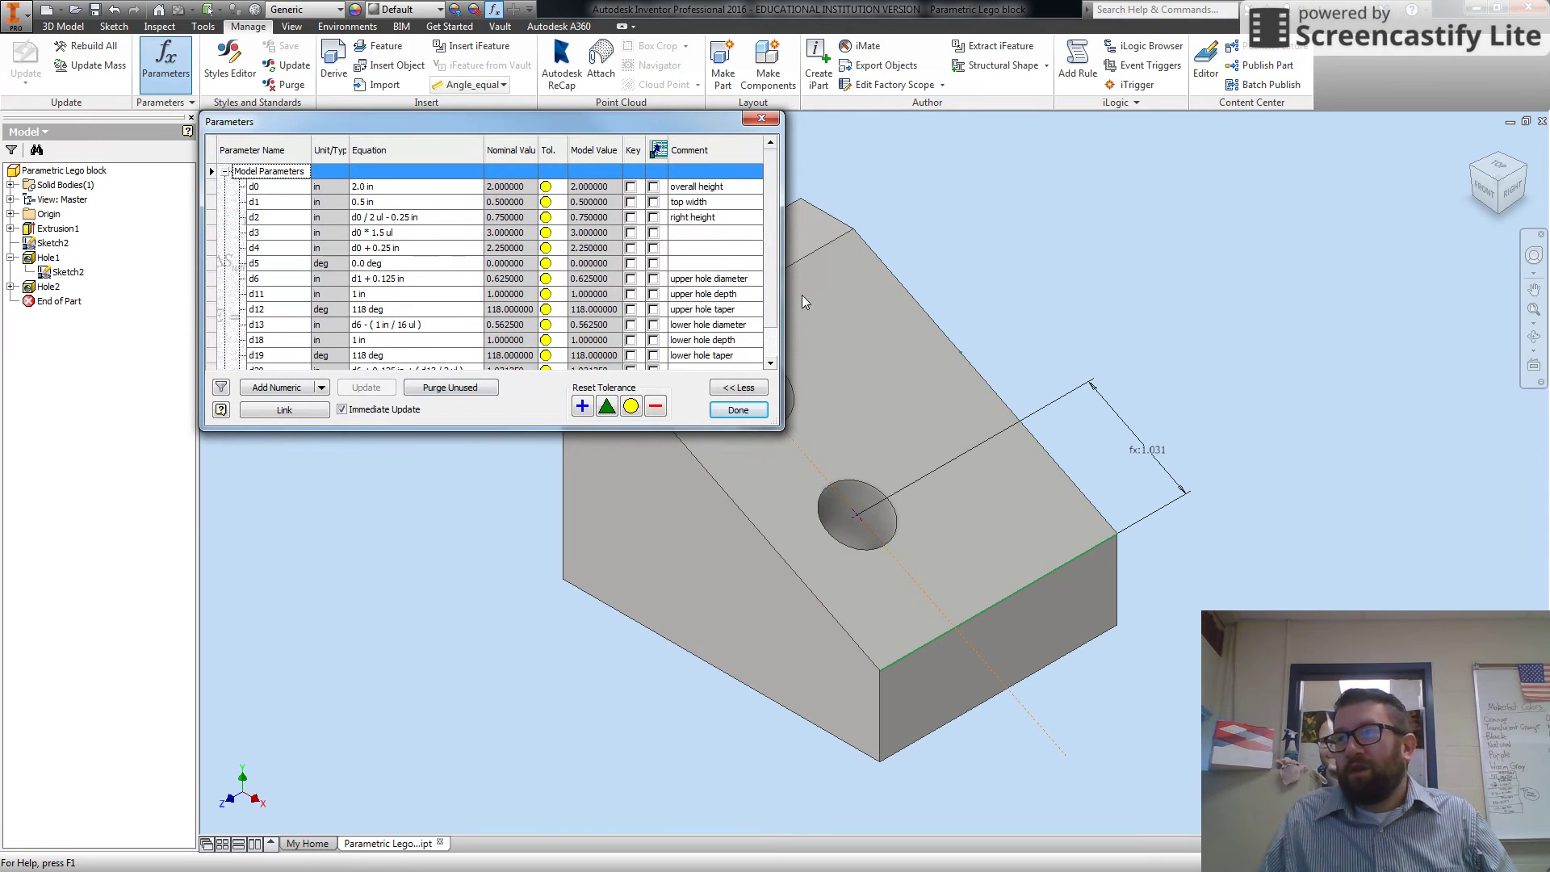
{"action": "scroll", "coordinate": [771, 299], "scroll_direction": "down", "scroll_amount": 1}
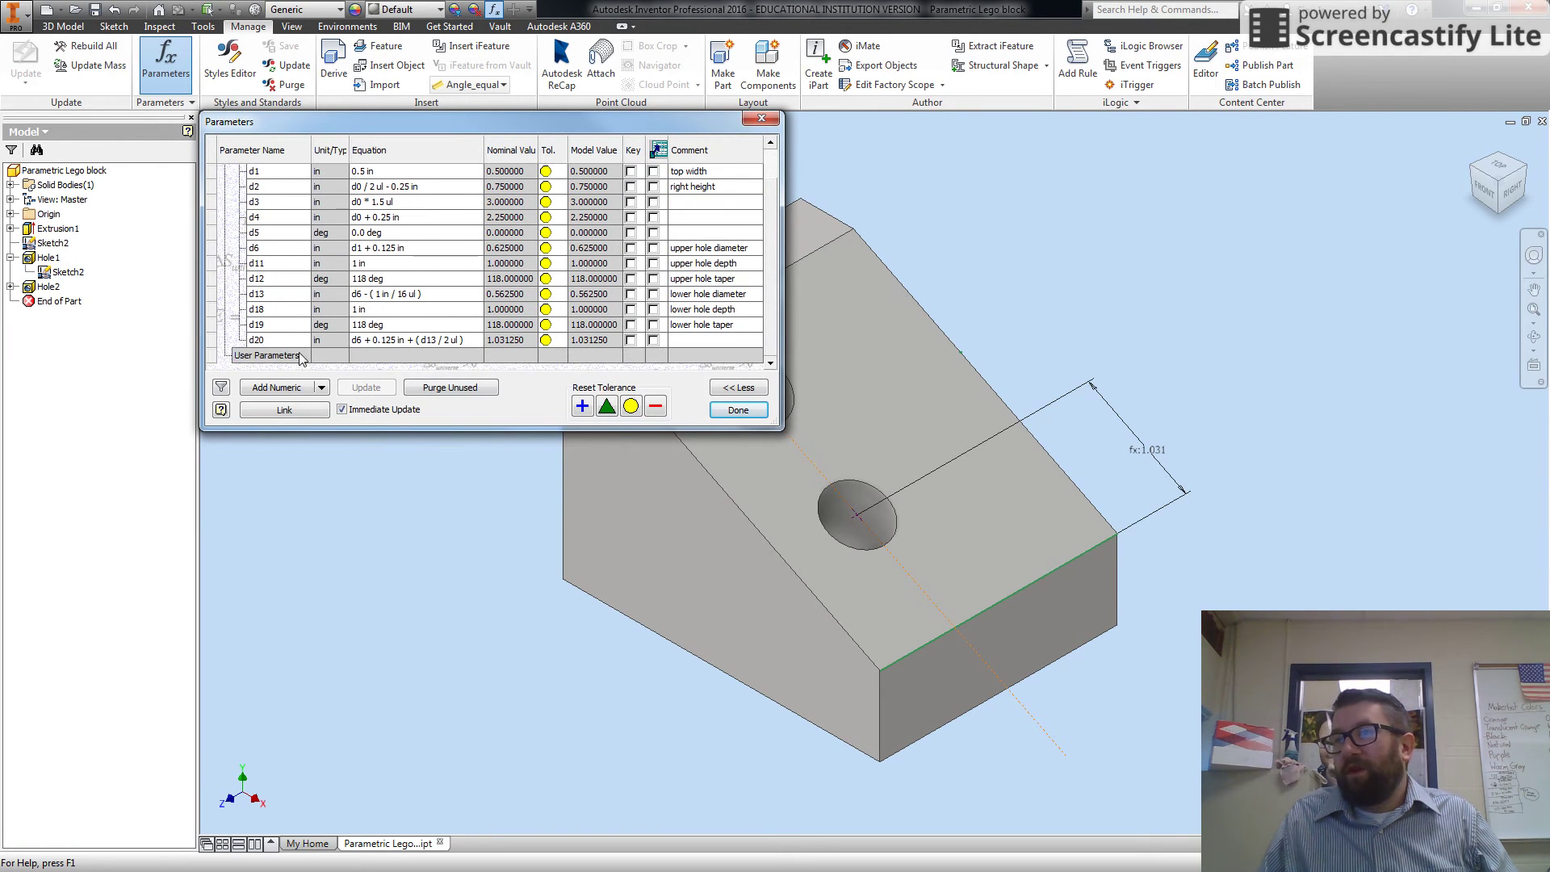
{"action": "left_click", "coordinate": [691, 339]}
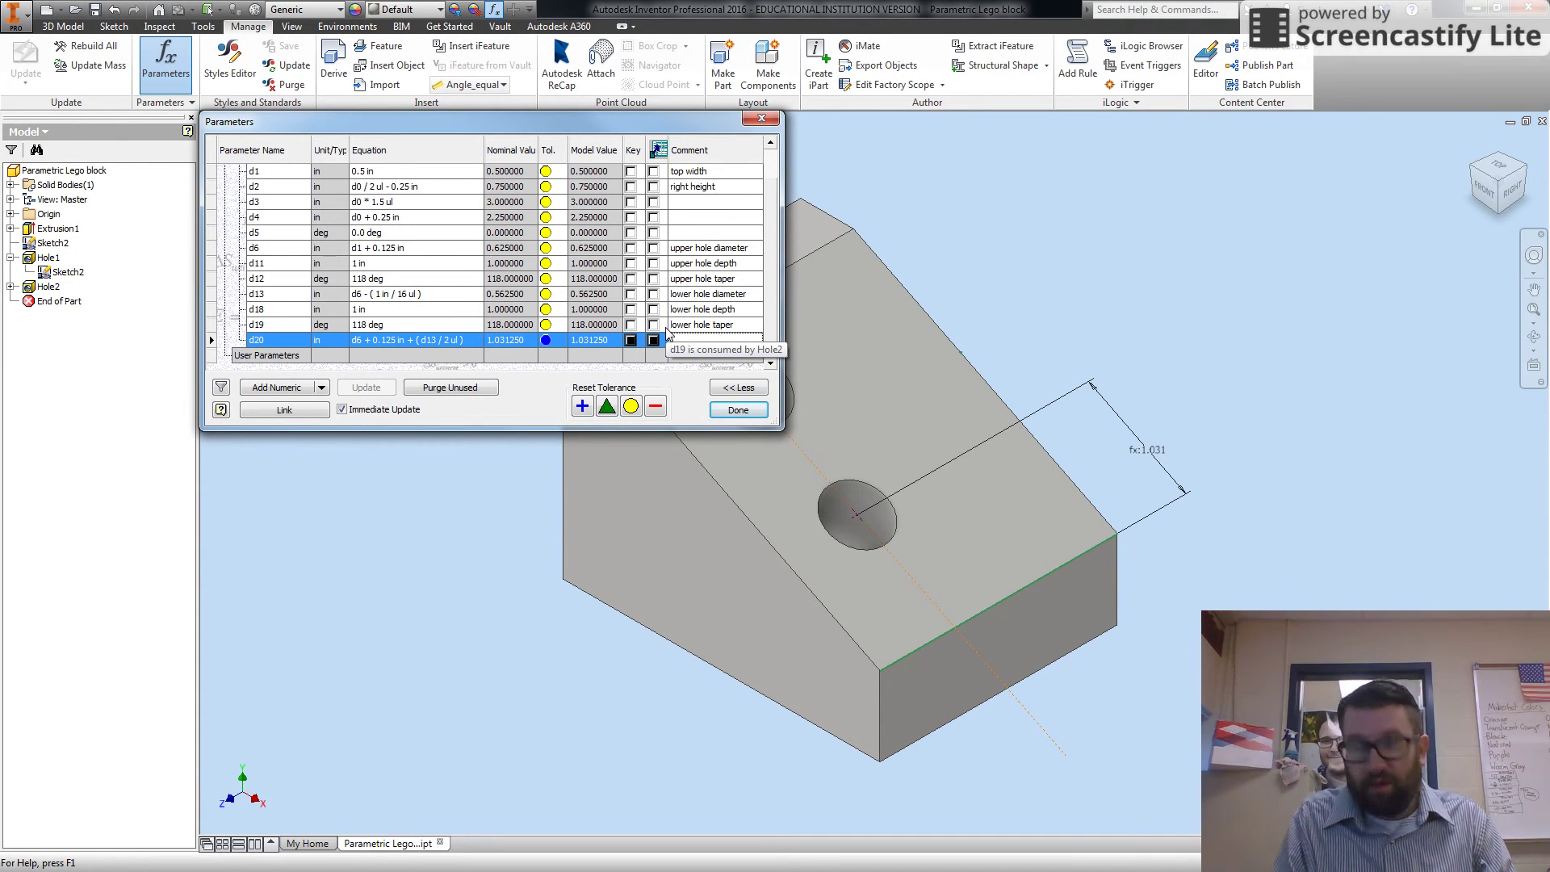
{"action": "left_click", "coordinate": [721, 339]}
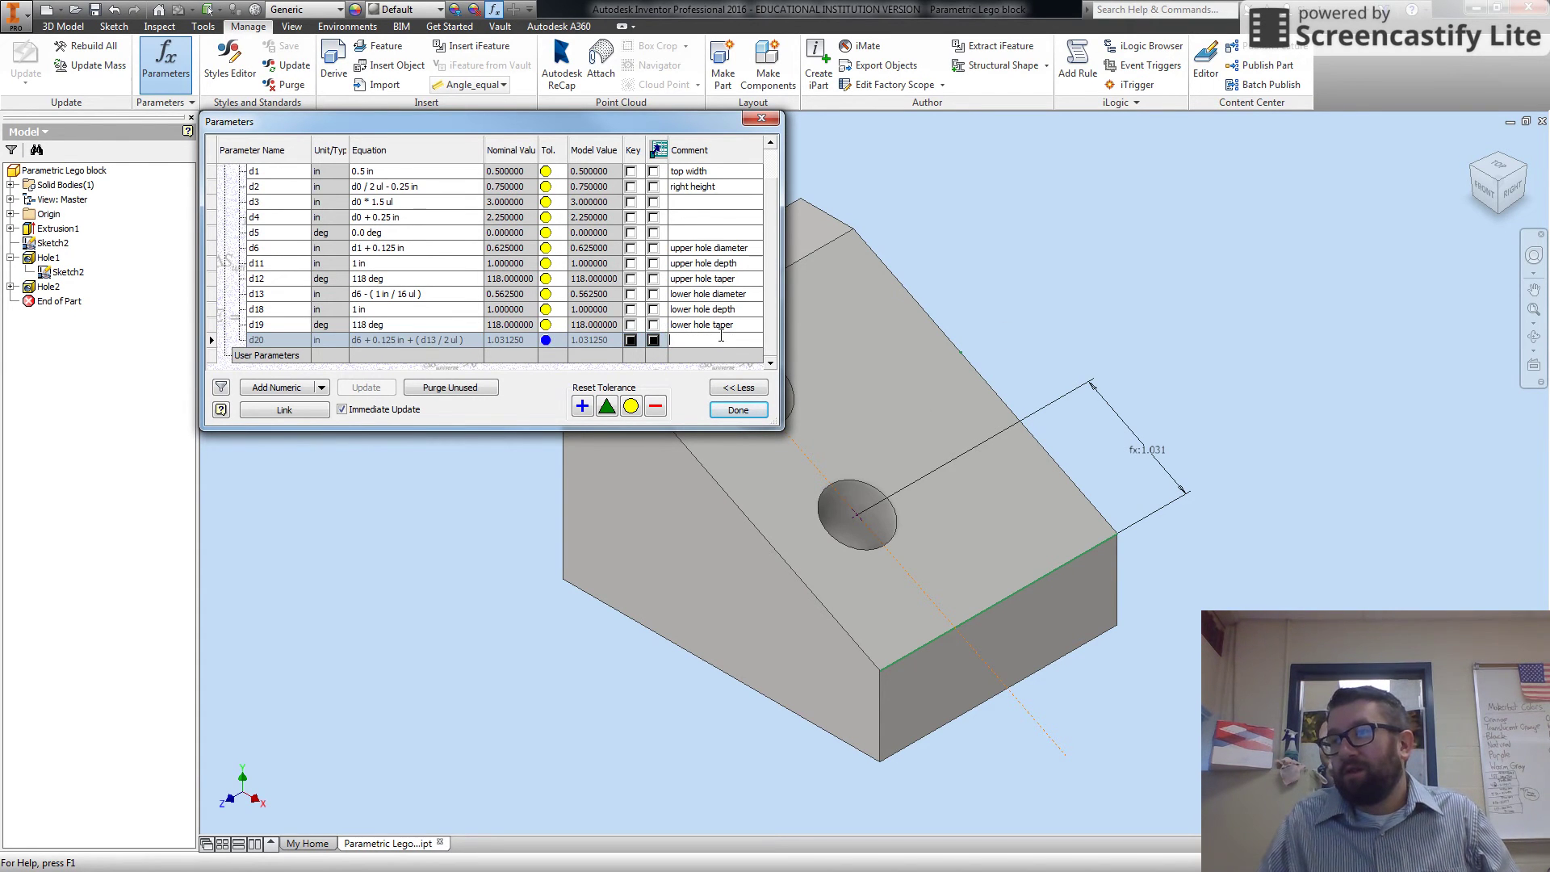
{"action": "type", "text": "right "}
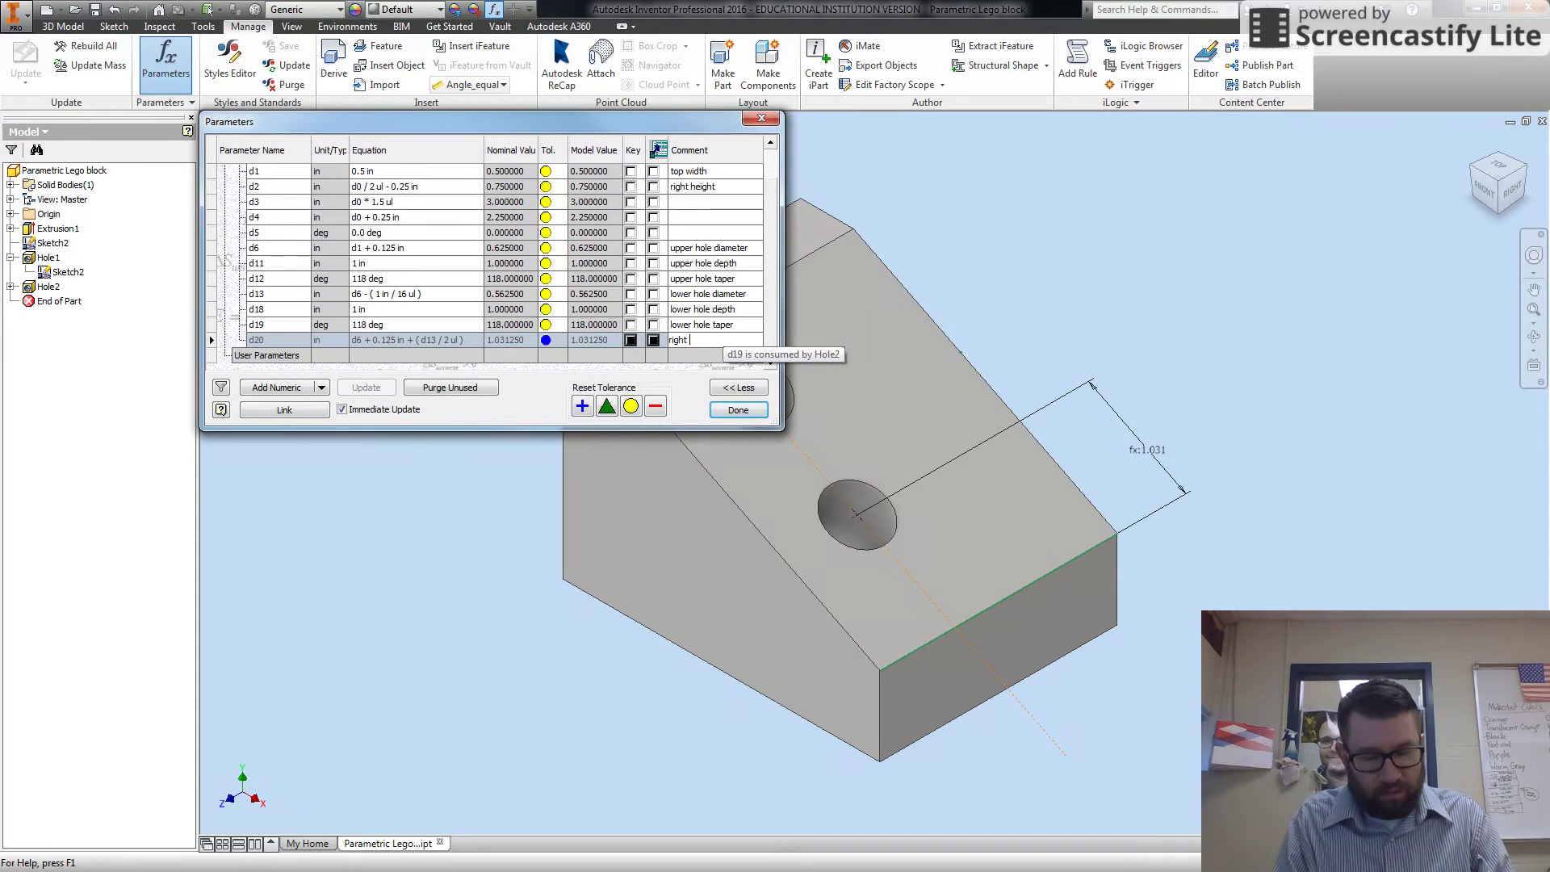
{"action": "type", "text": "to hole center"}
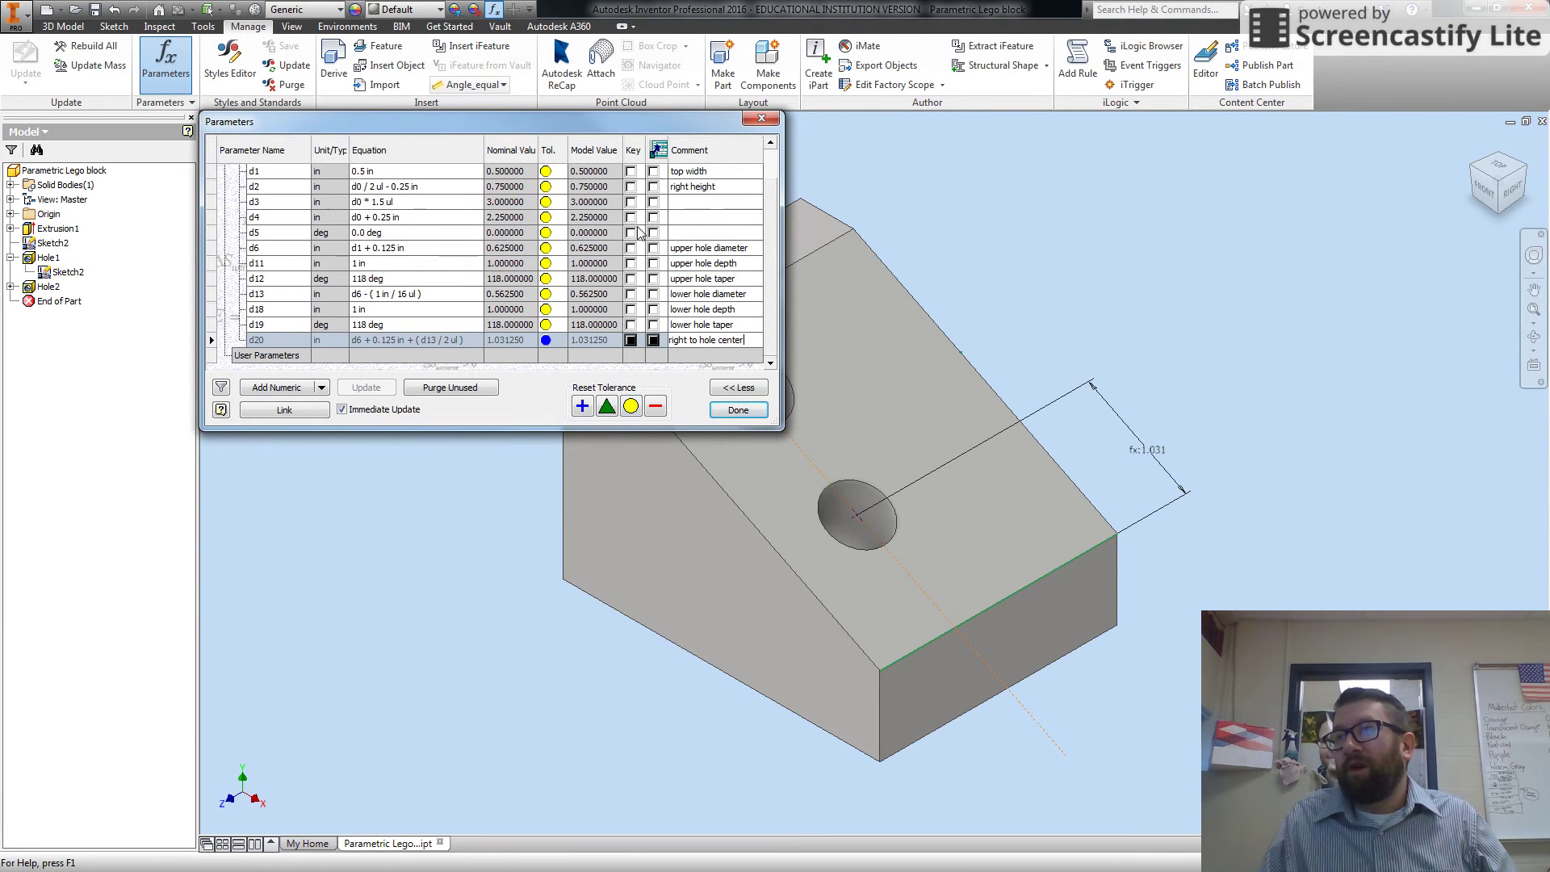
{"action": "left_click", "coordinate": [738, 410]}
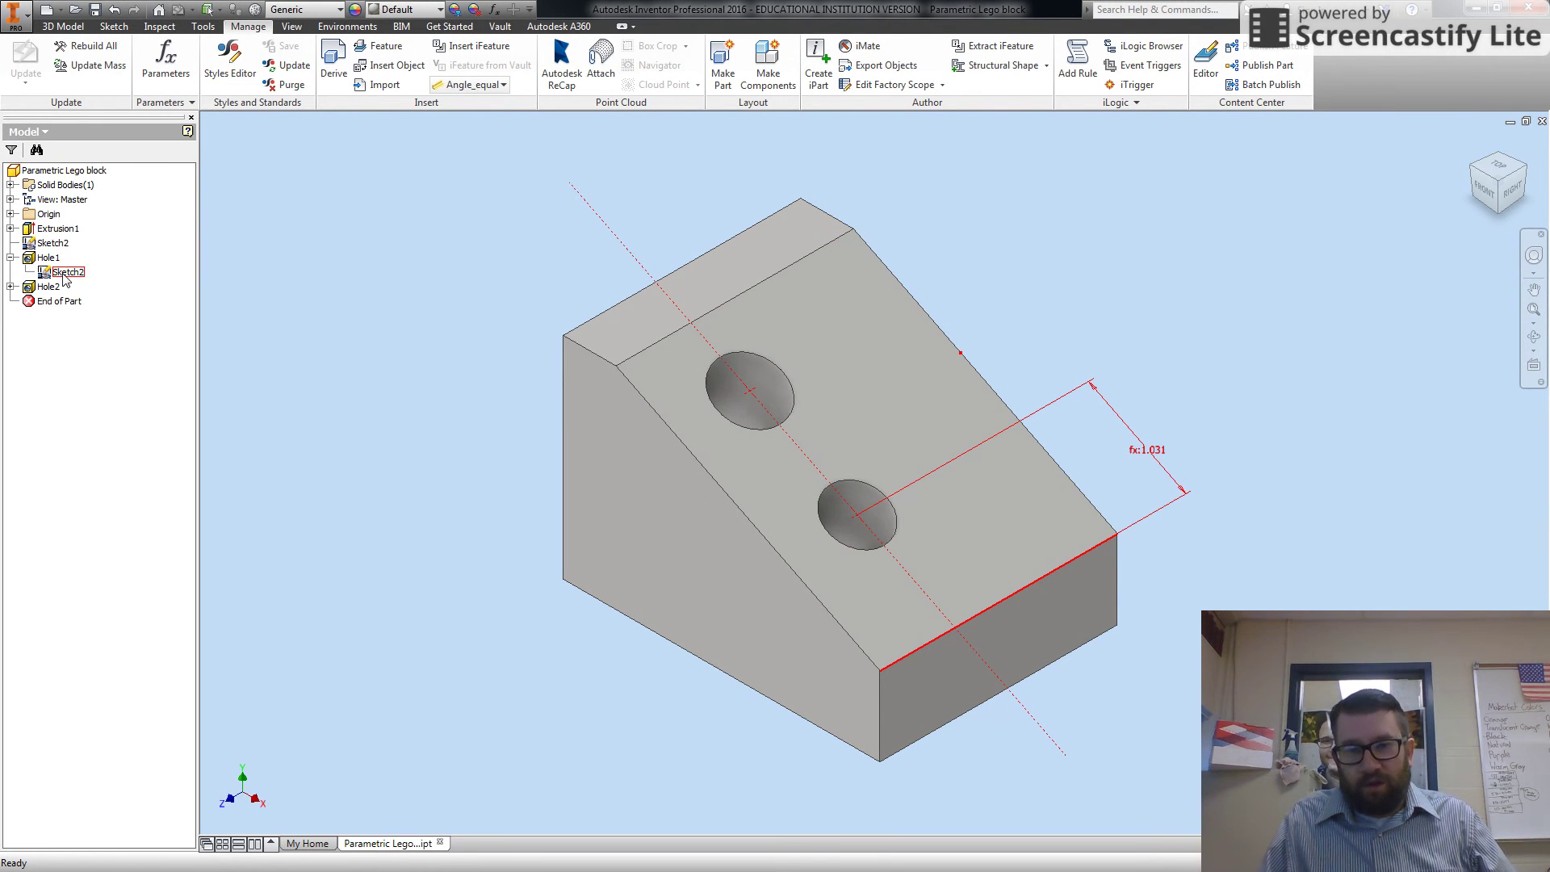
Reopen Sketch2 and dimension the two hole centres d4/2 (0.750) apart.
{"action": "double_click", "coordinate": [66, 272]}
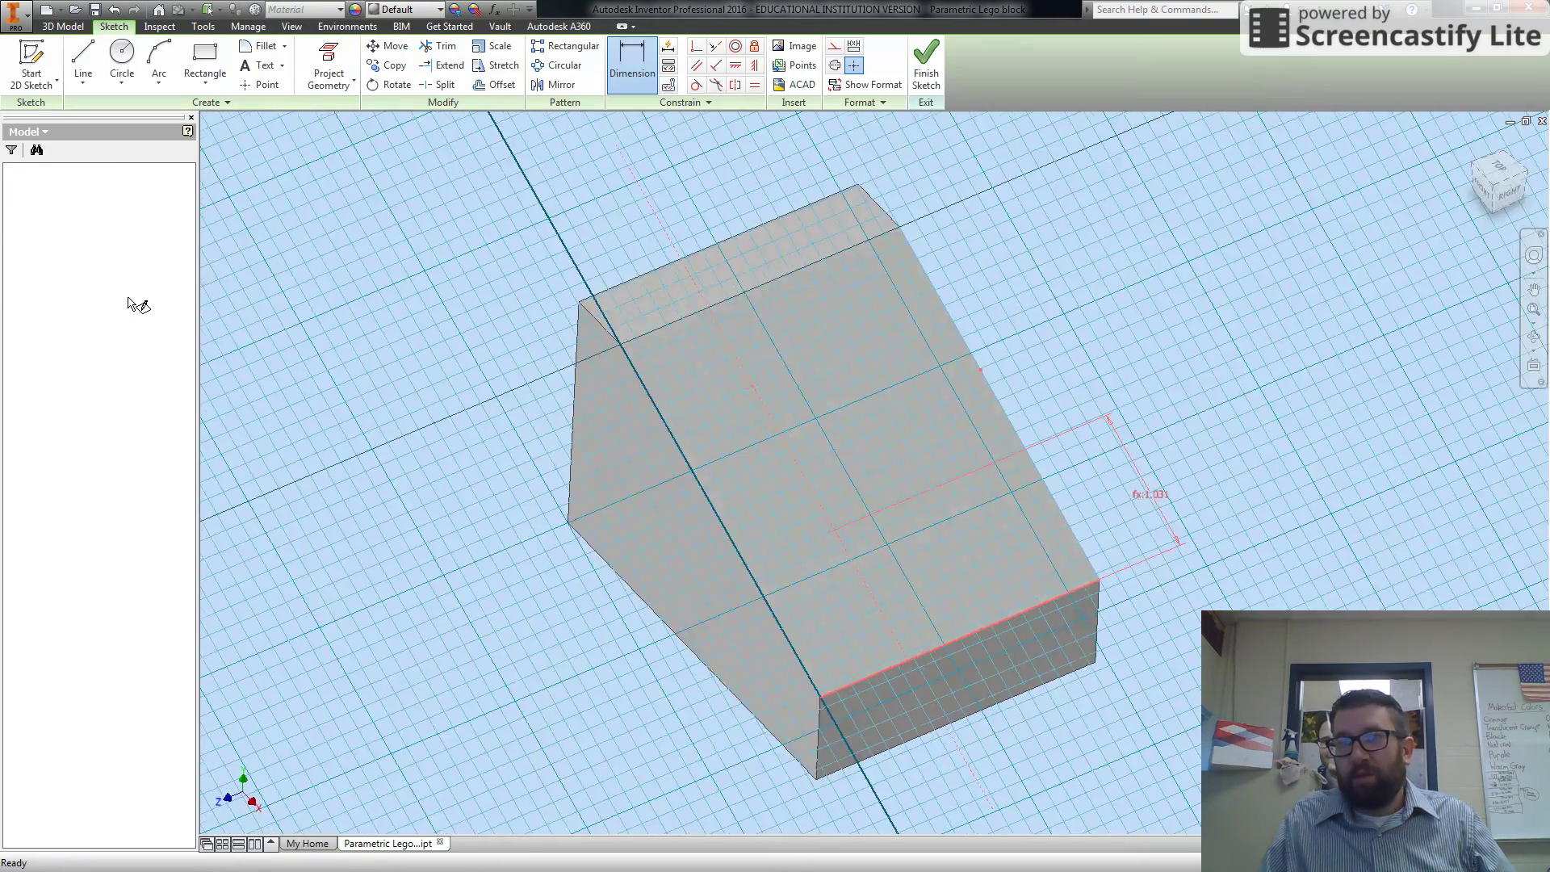
{"action": "left_click", "coordinate": [635, 67]}
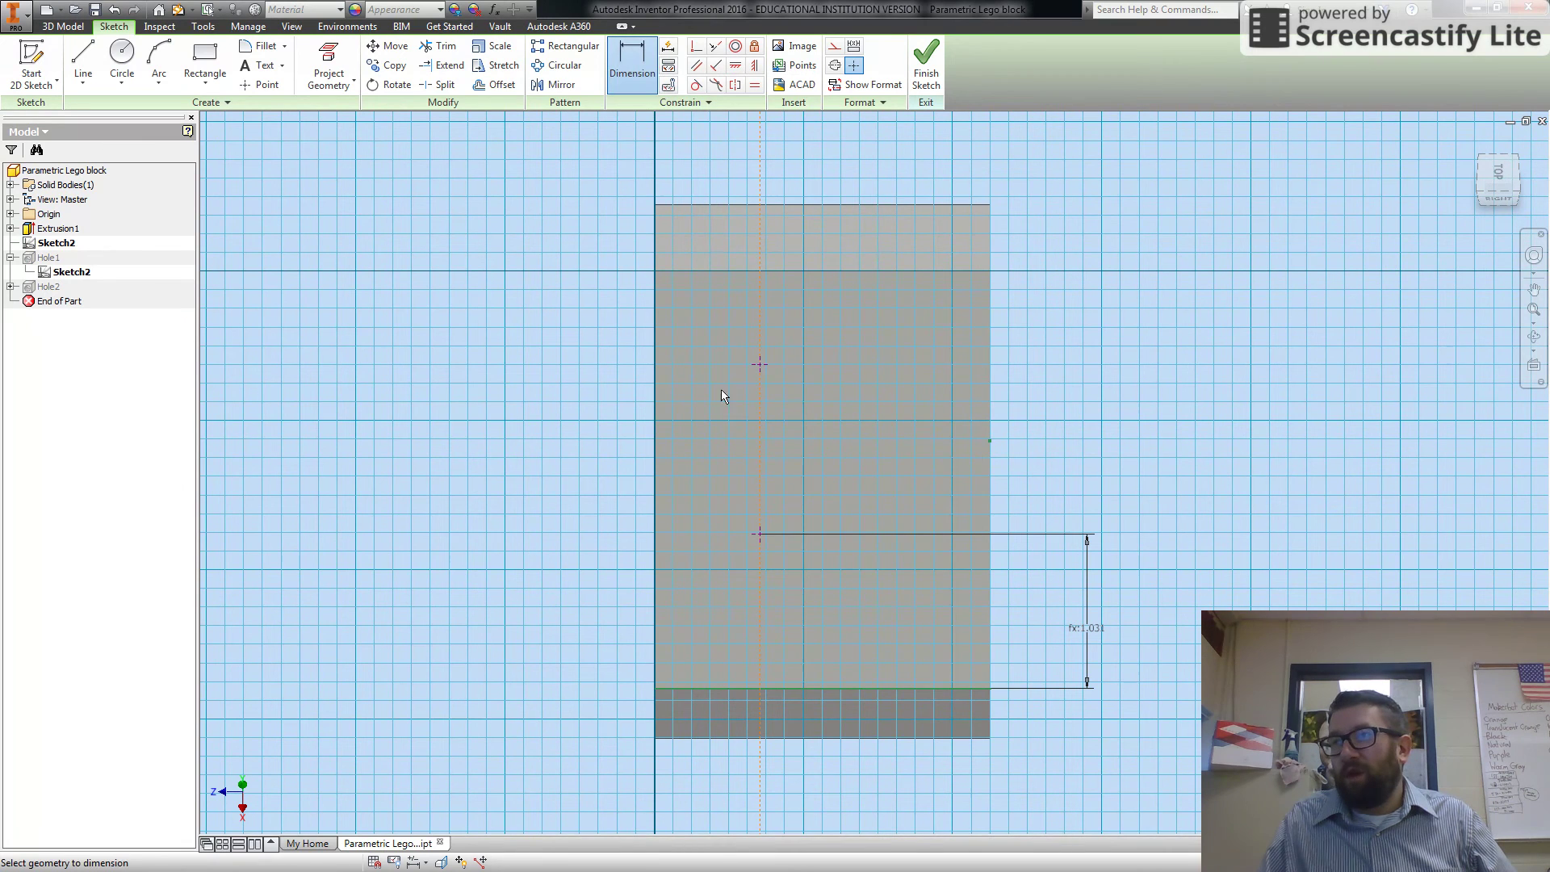
{"action": "left_click", "coordinate": [759, 364]}
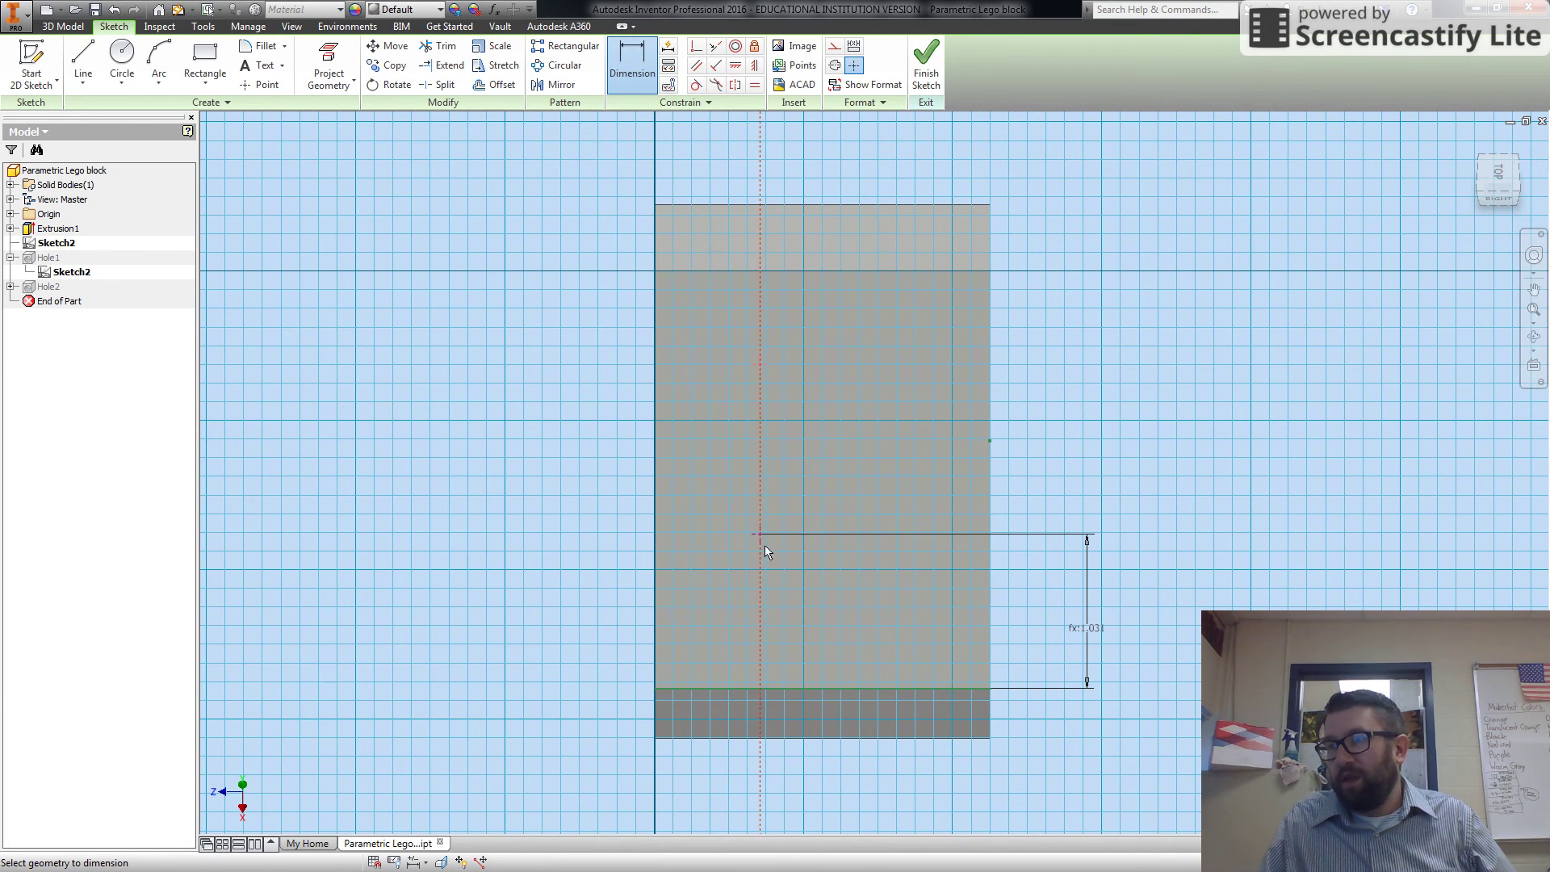
{"action": "left_click", "coordinate": [760, 534]}
{"action": "left_click", "coordinate": [1172, 448]}
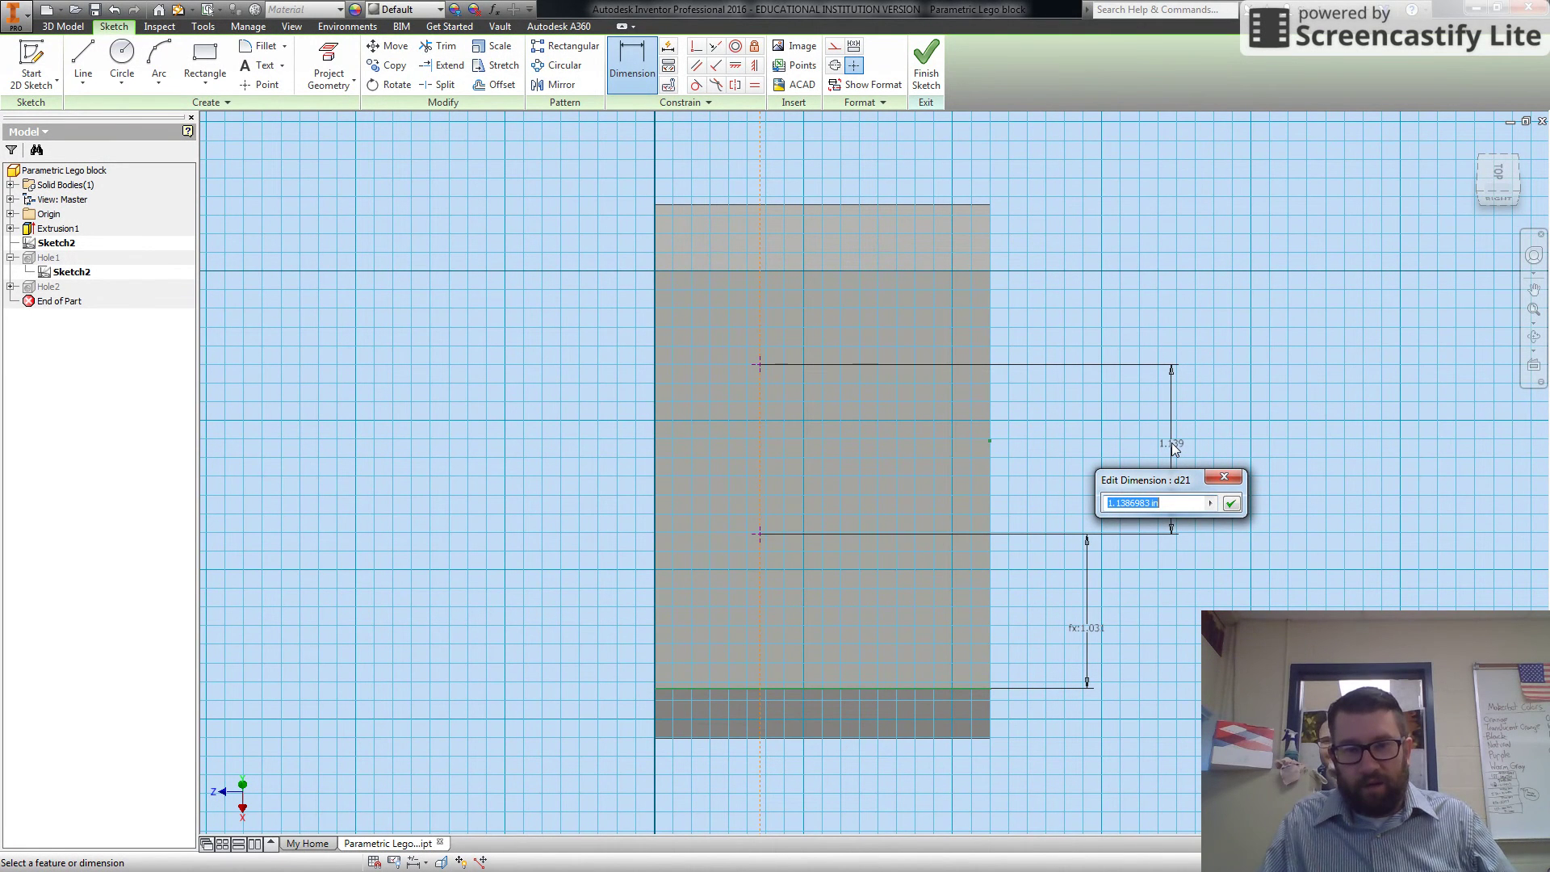
{"action": "type", "text": "d"}
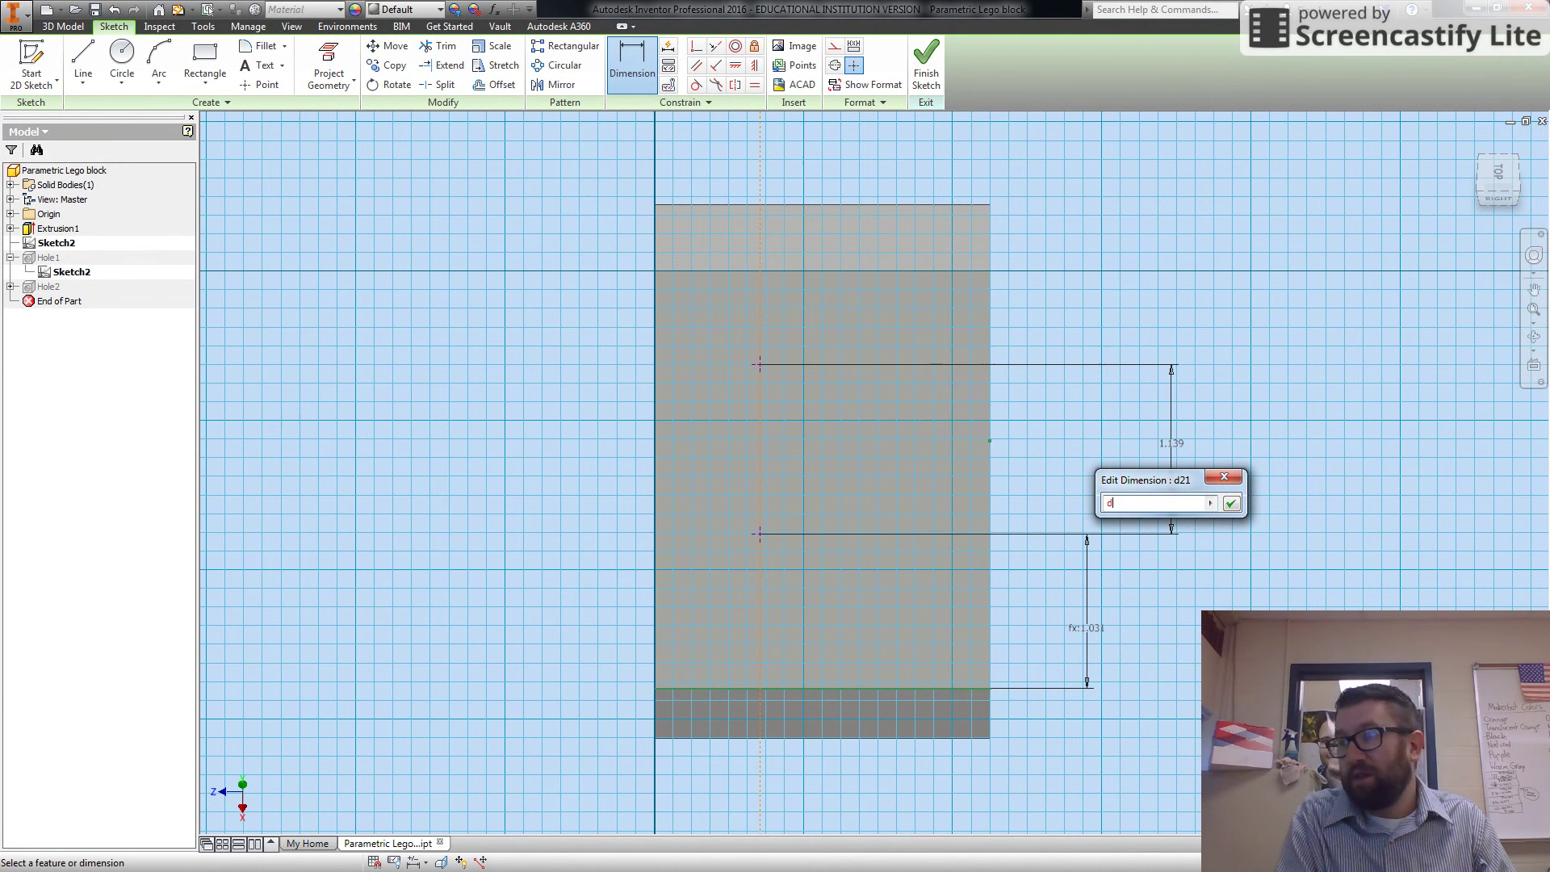
{"action": "type", "text": "4/"}
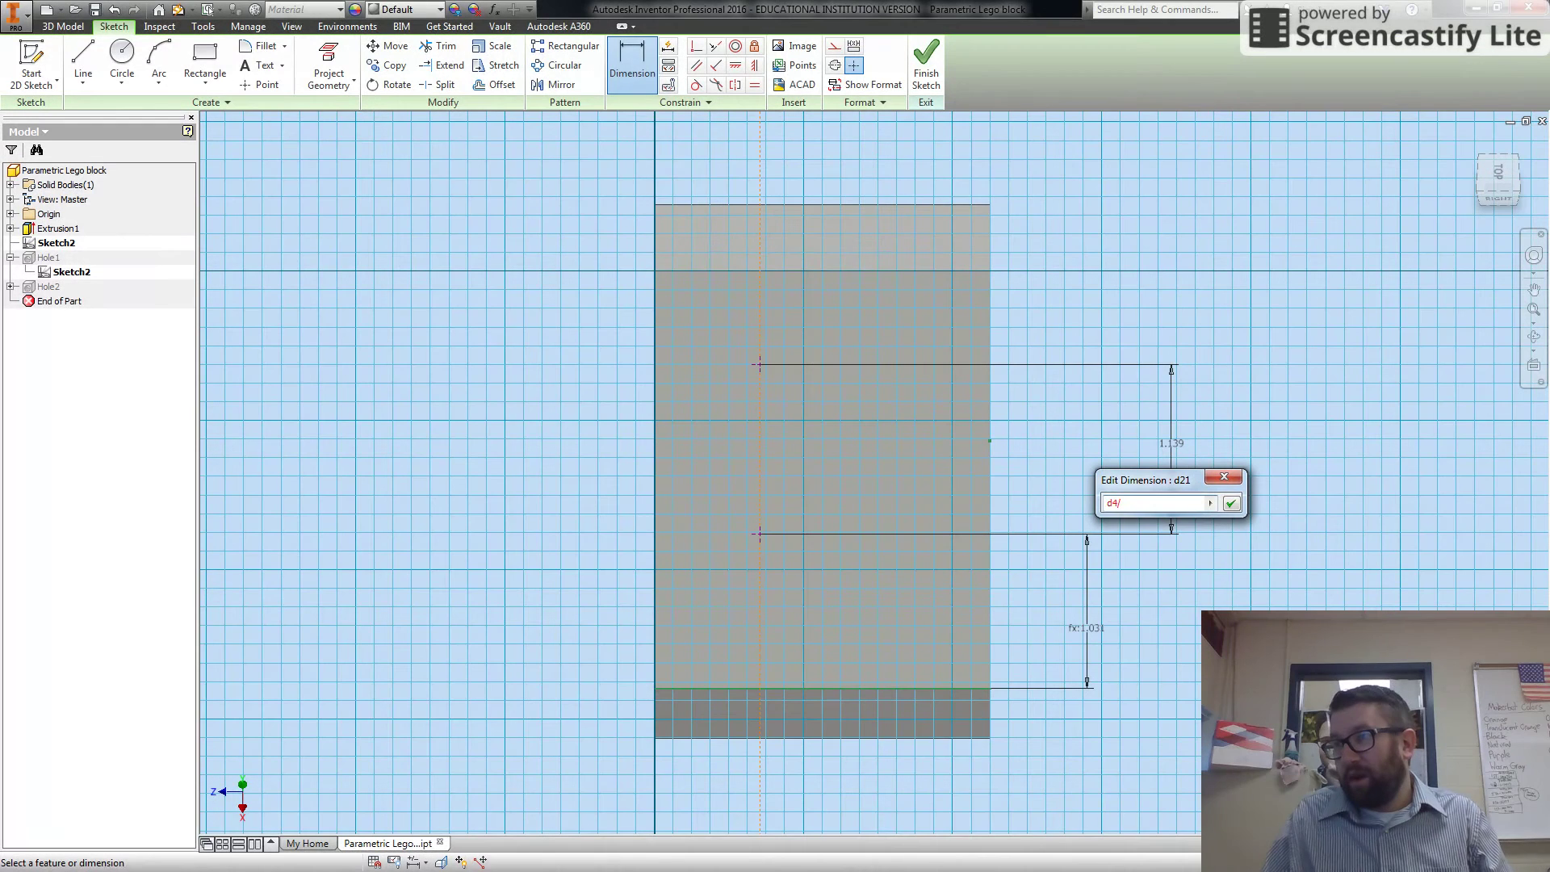
{"action": "type", "text": "2"}
{"action": "key", "text": "Return"}
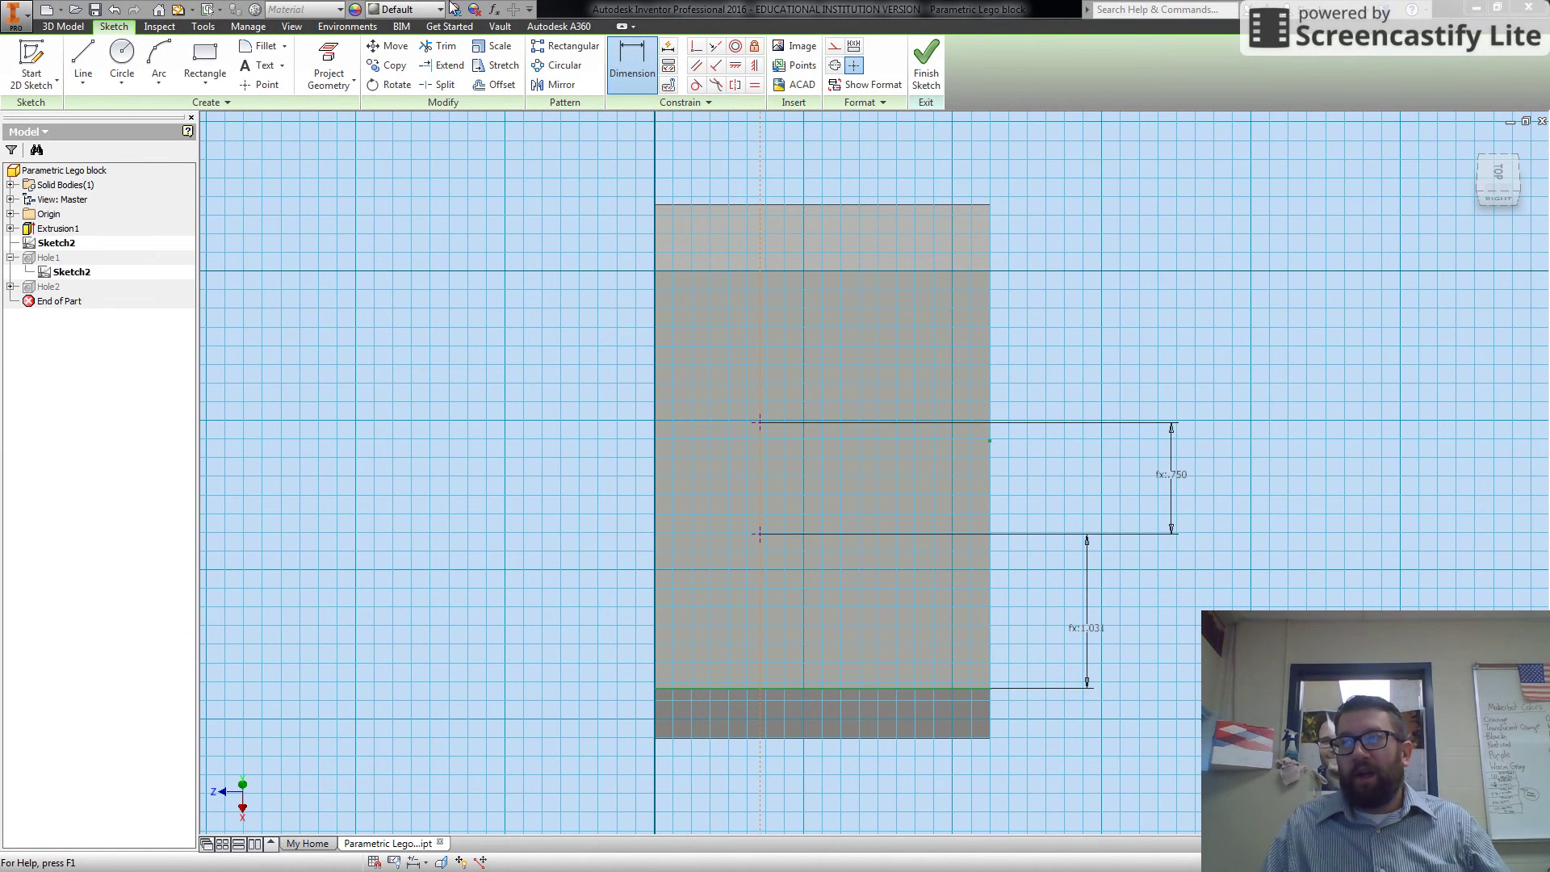
{"action": "left_click", "coordinate": [926, 56]}
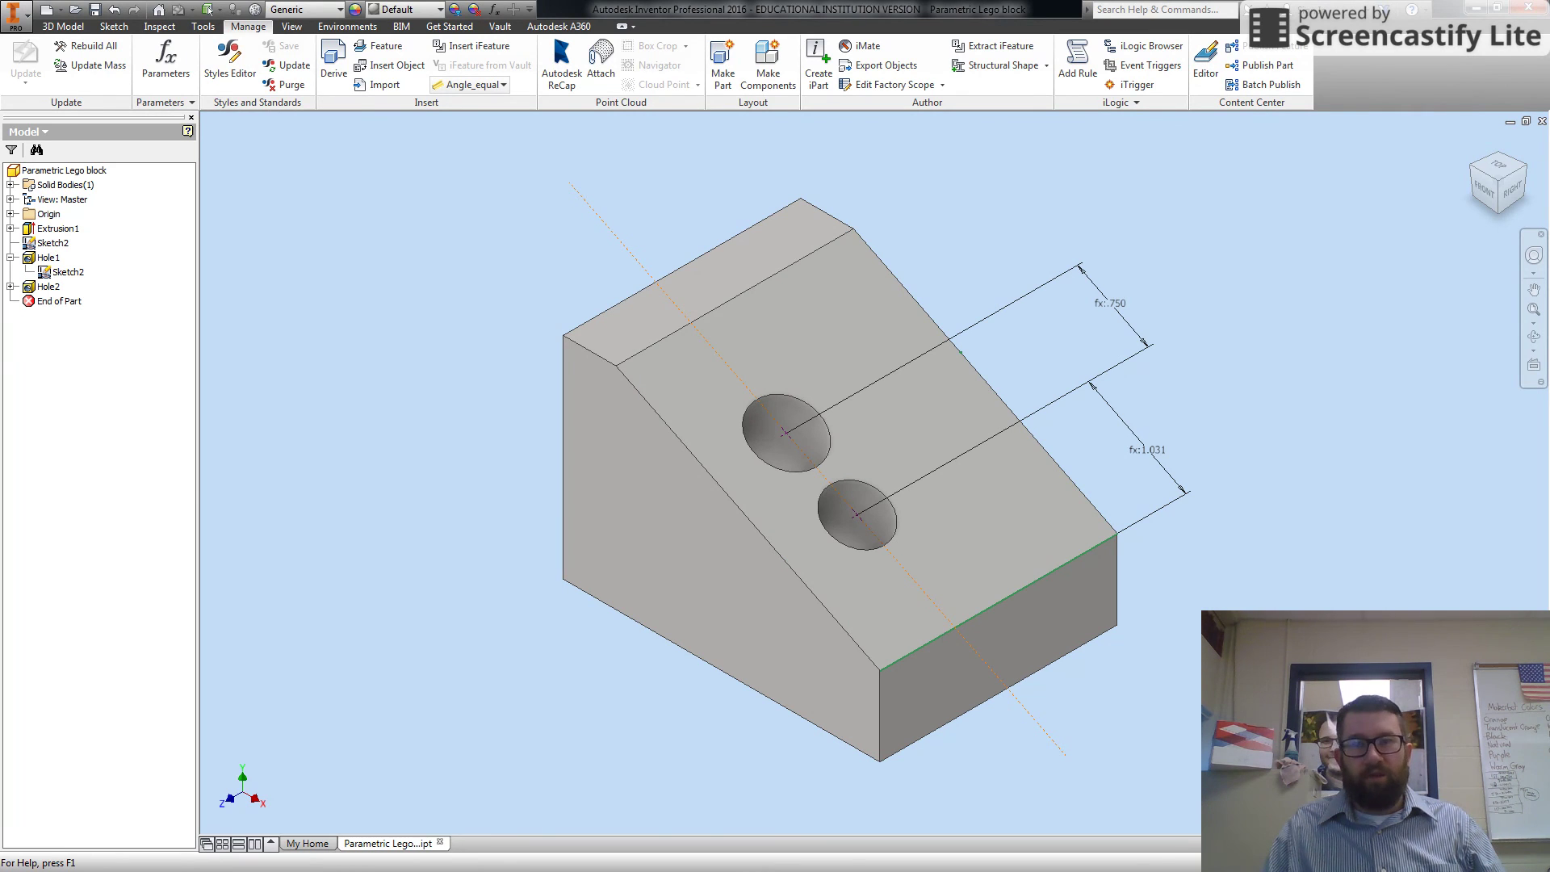
{"action": "left_click", "coordinate": [18, 8]}
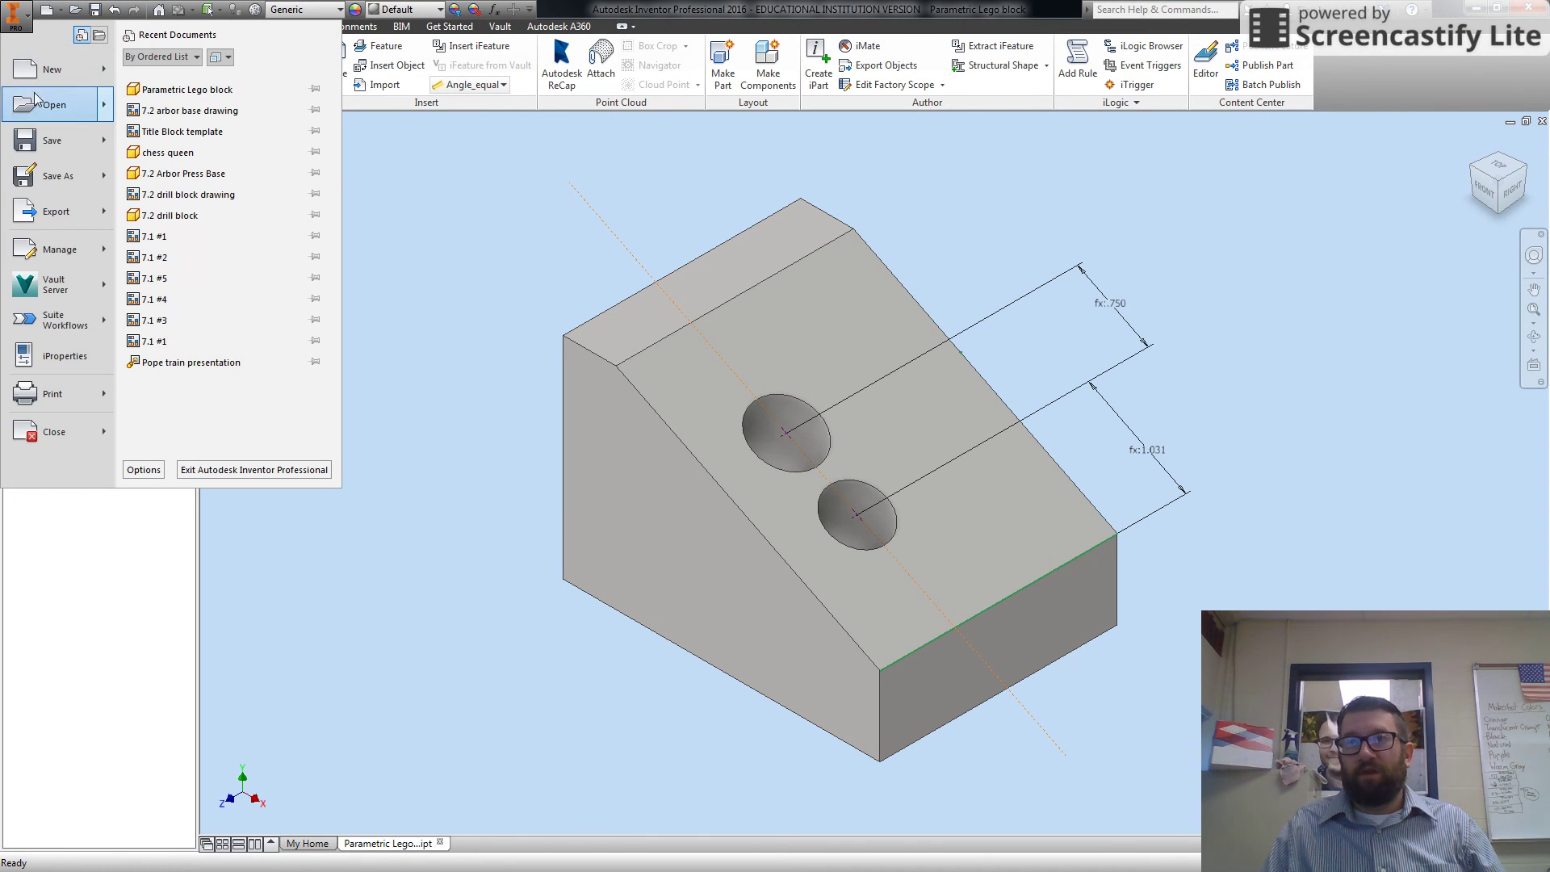
{"action": "left_click", "coordinate": [44, 152]}
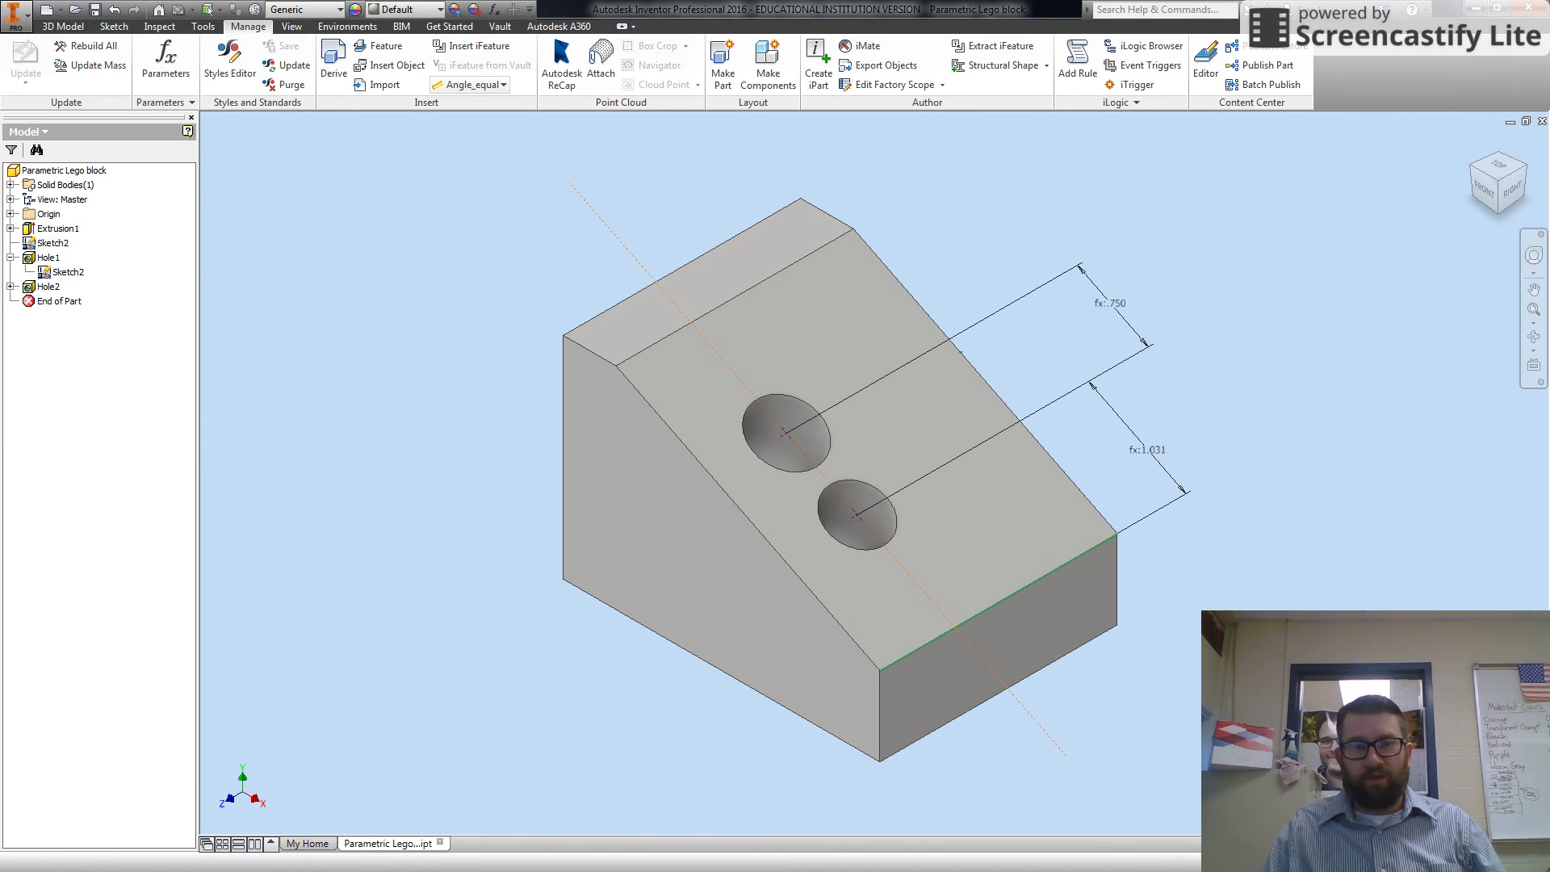